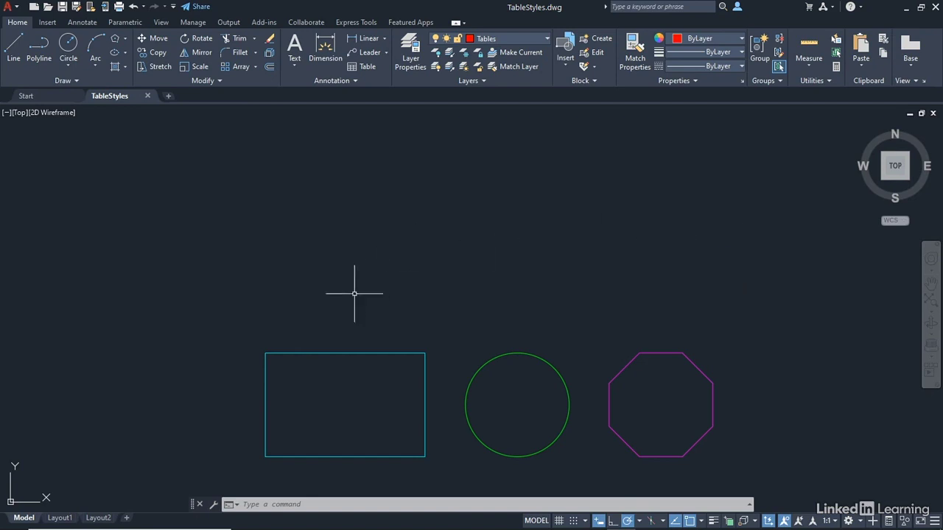
Check the layers of the rectangle, circle and octagon one at a time, and save the drawing.
{"action": "left_click", "coordinate": [346, 354]}
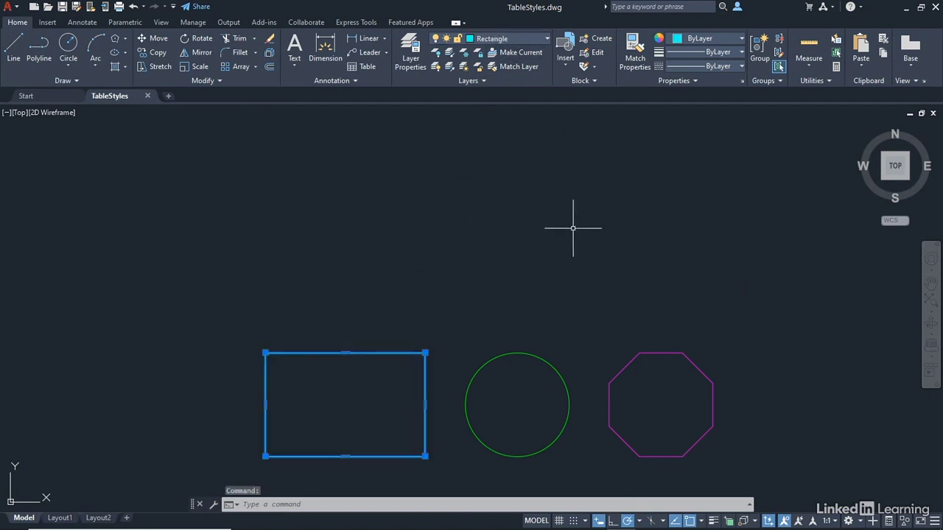
{"action": "key", "text": "ctrl+s"}
{"action": "key", "text": "Escape"}
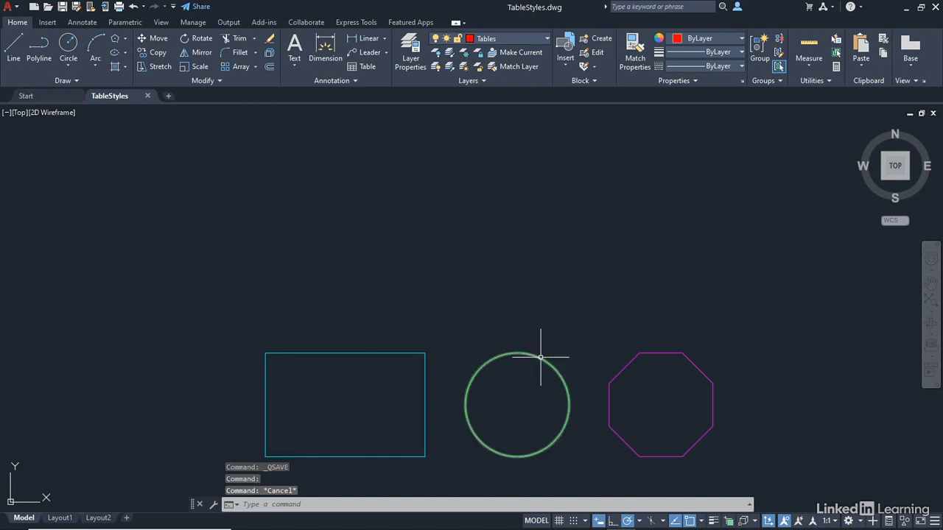
{"action": "left_click", "coordinate": [540, 359]}
{"action": "key", "text": "Escape"}
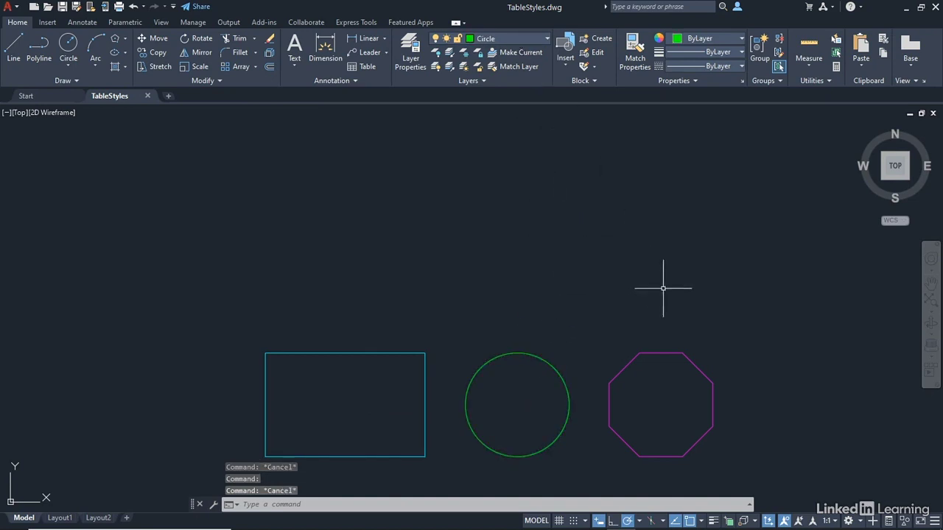
{"action": "left_click", "coordinate": [668, 352]}
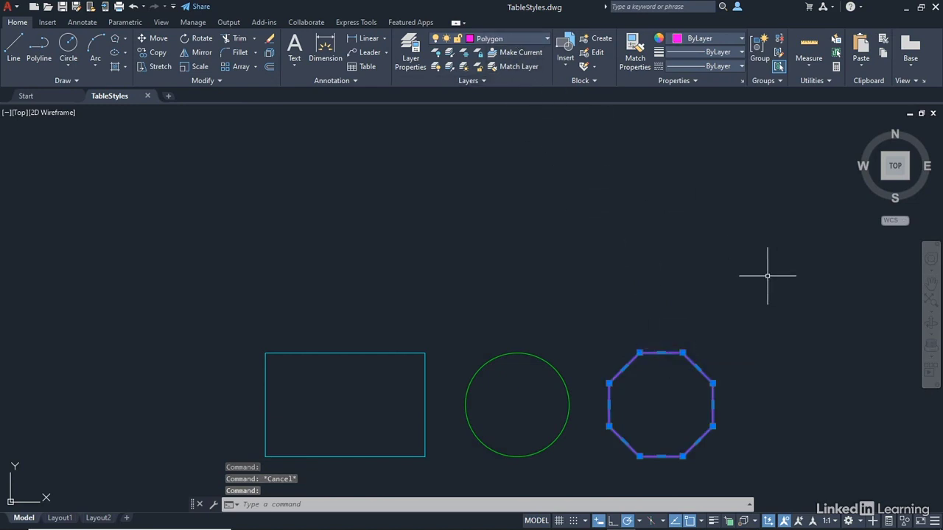
{"action": "key", "text": "Escape"}
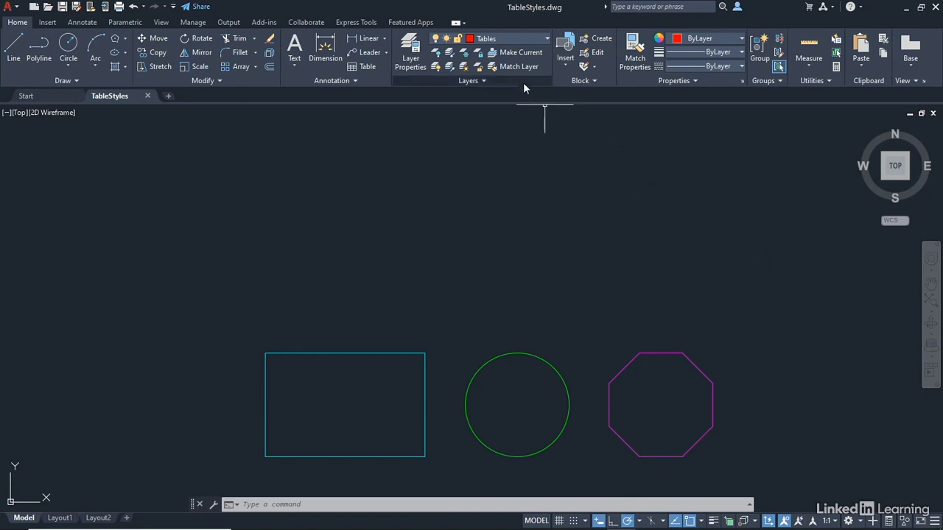
Make Tables the current layer.
{"action": "left_click", "coordinate": [523, 39]}
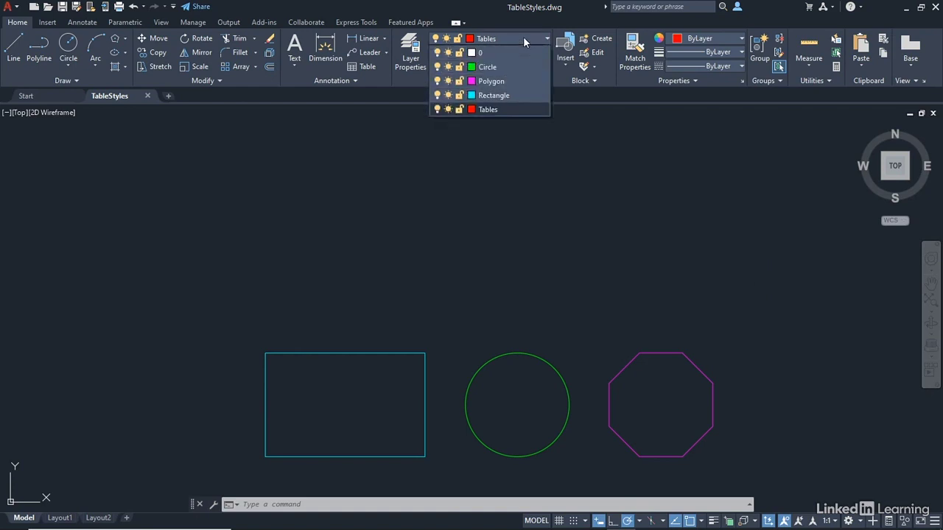
{"action": "left_click", "coordinate": [487, 110]}
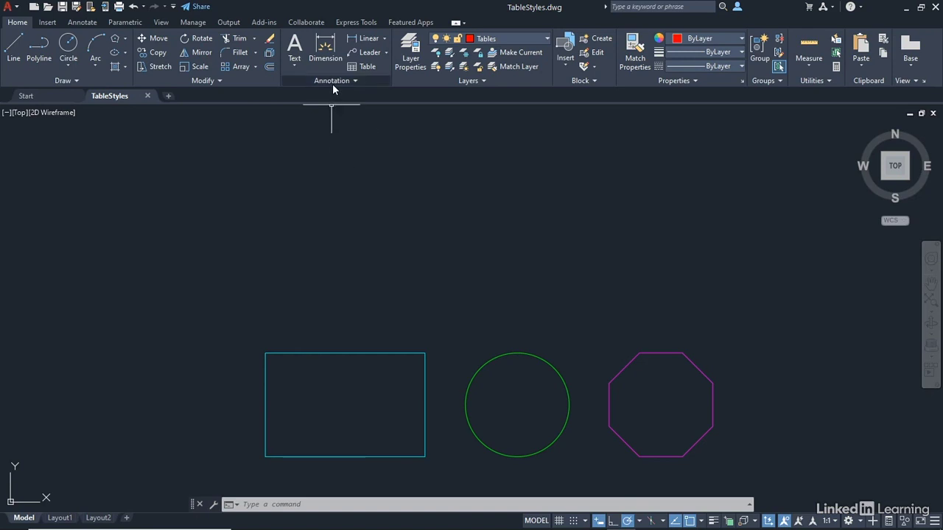
{"action": "left_click", "coordinate": [355, 82]}
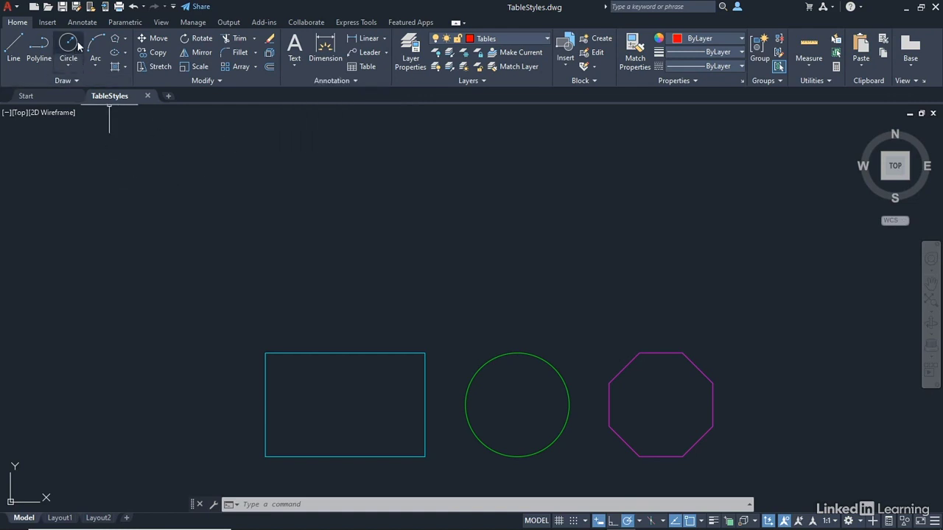
Create a new table style named Geometry based on the Standard style.
{"action": "left_click", "coordinate": [90, 23]}
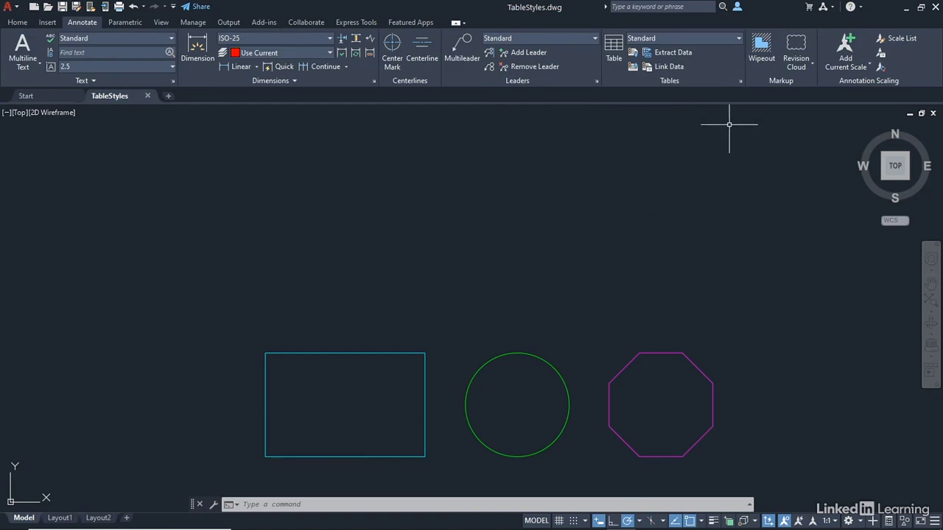
{"action": "left_click", "coordinate": [742, 81]}
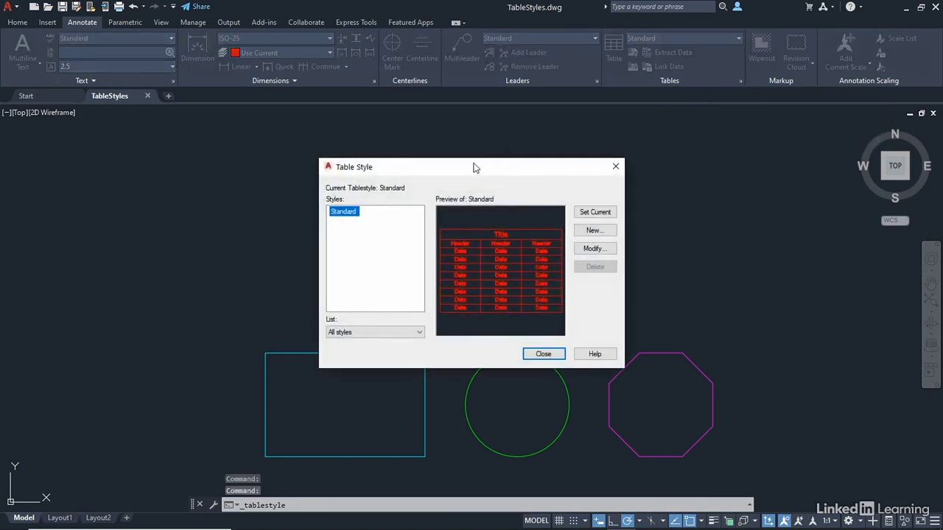
{"action": "left_click_drag", "start_coordinate": [476, 168], "coordinate": [266, 137]}
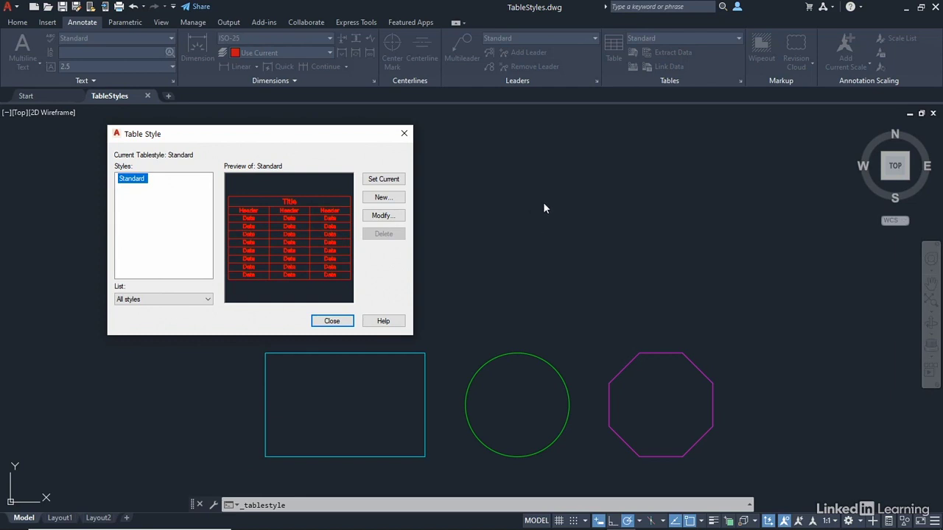
{"action": "left_click", "coordinate": [383, 197]}
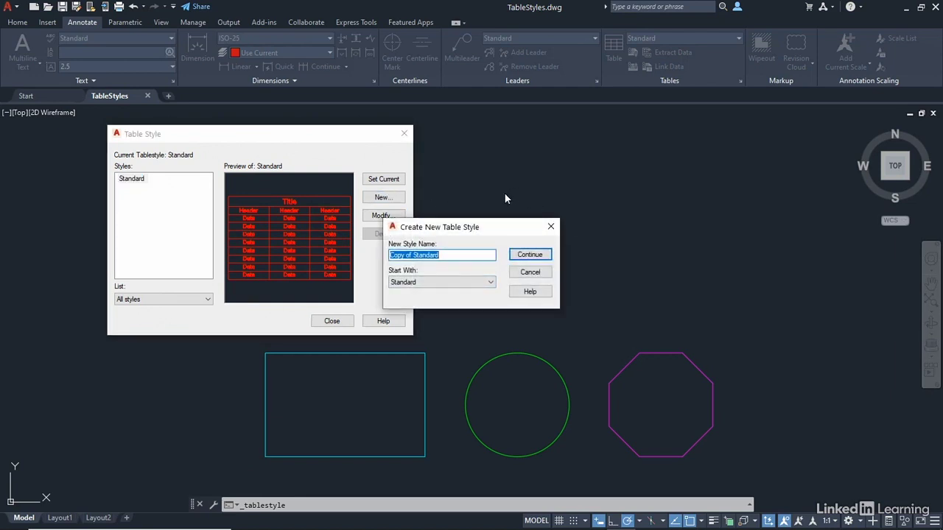
{"action": "type", "text": "Geometry"}
{"action": "left_click", "coordinate": [520, 257]}
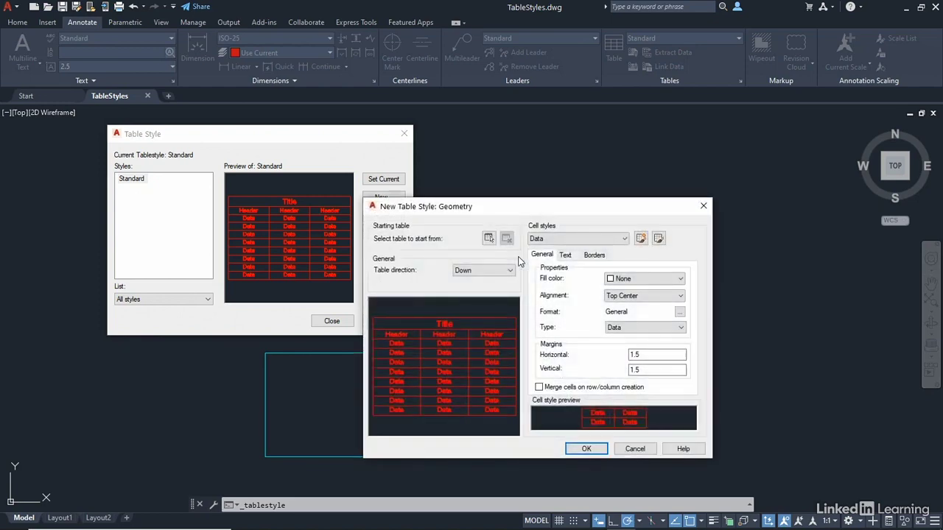
{"action": "left_click_drag", "start_coordinate": [521, 209], "coordinate": [595, 138]}
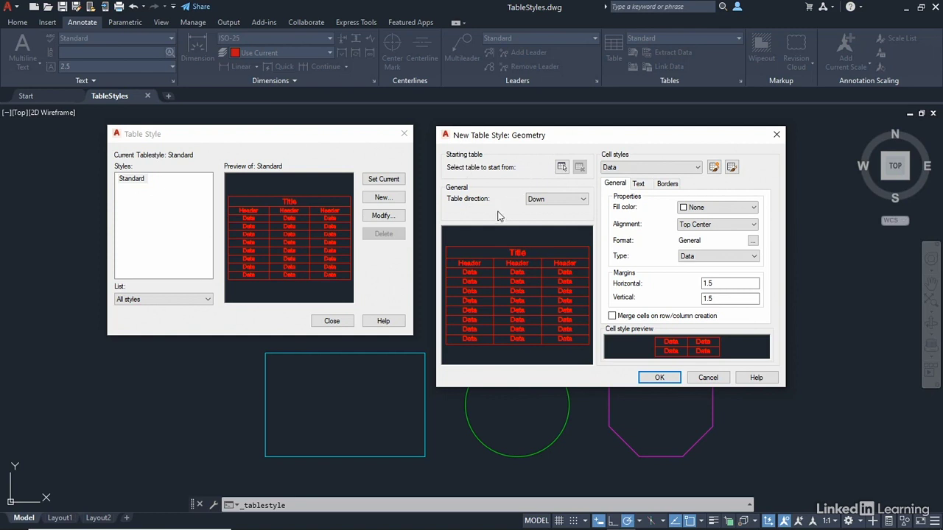
Choose Down as the table direction and select the Title cell style, reviewing its text and border properties.
{"action": "left_click", "coordinate": [574, 201]}
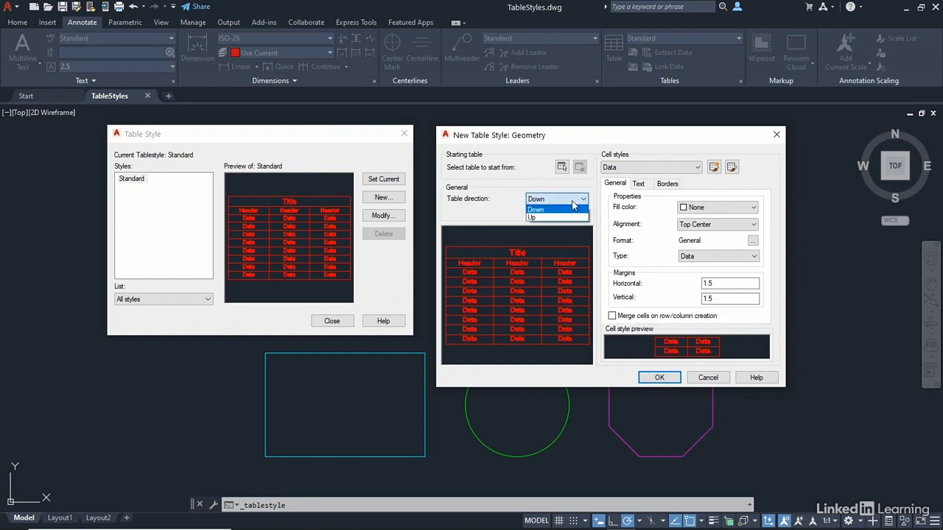
{"action": "left_click", "coordinate": [565, 210]}
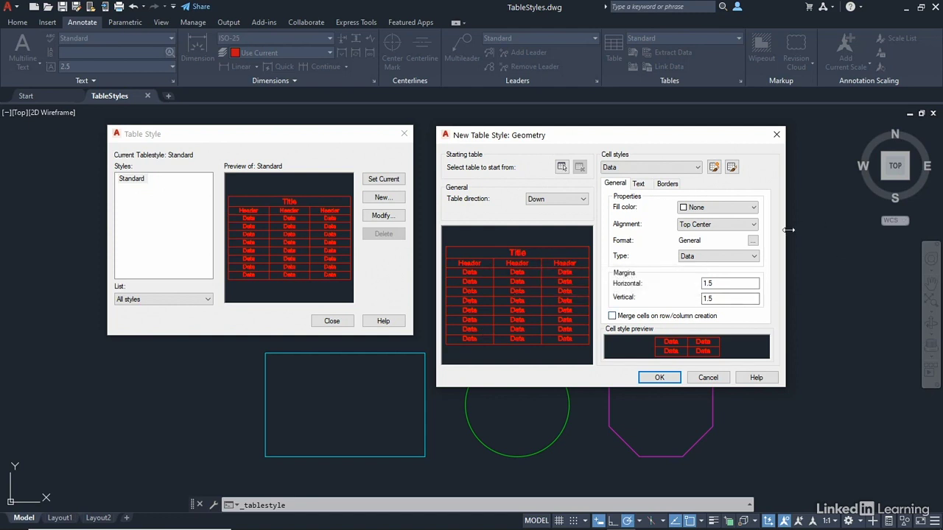
{"action": "left_click", "coordinate": [697, 168]}
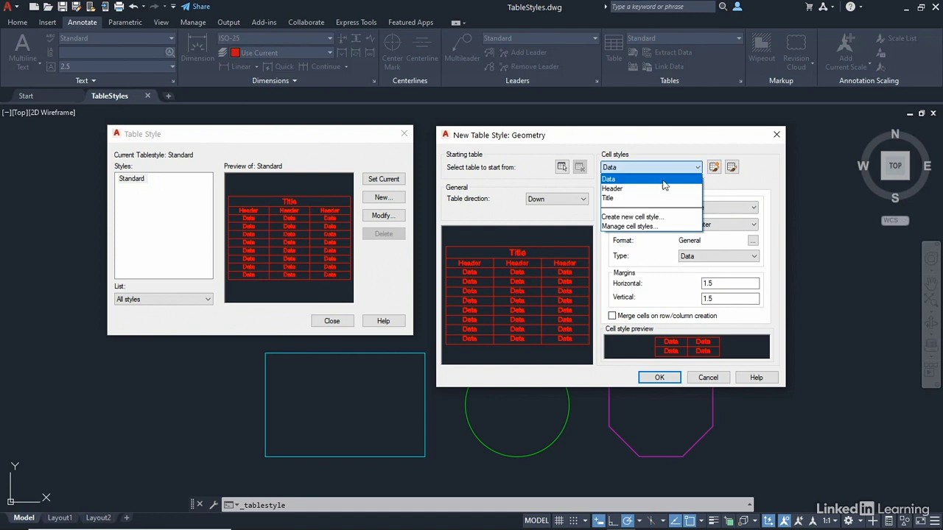
{"action": "left_click", "coordinate": [611, 199]}
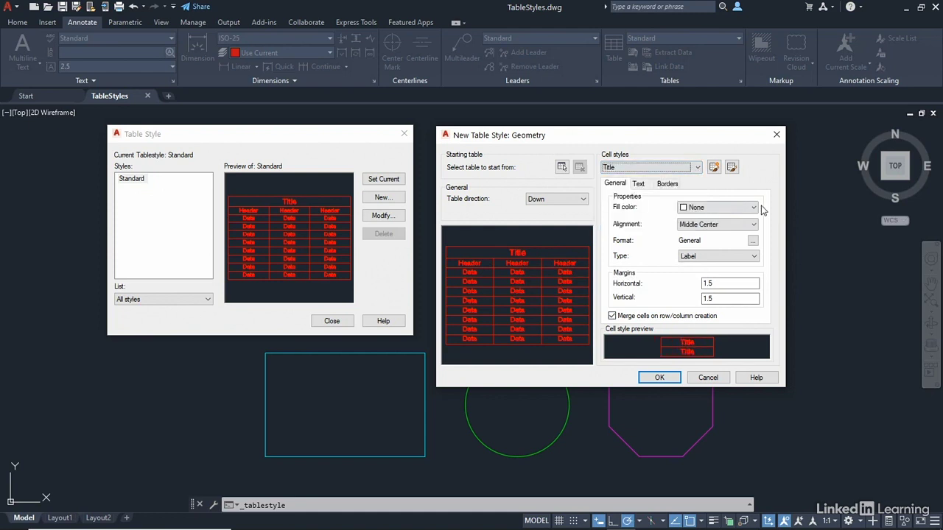
{"action": "left_click", "coordinate": [638, 184]}
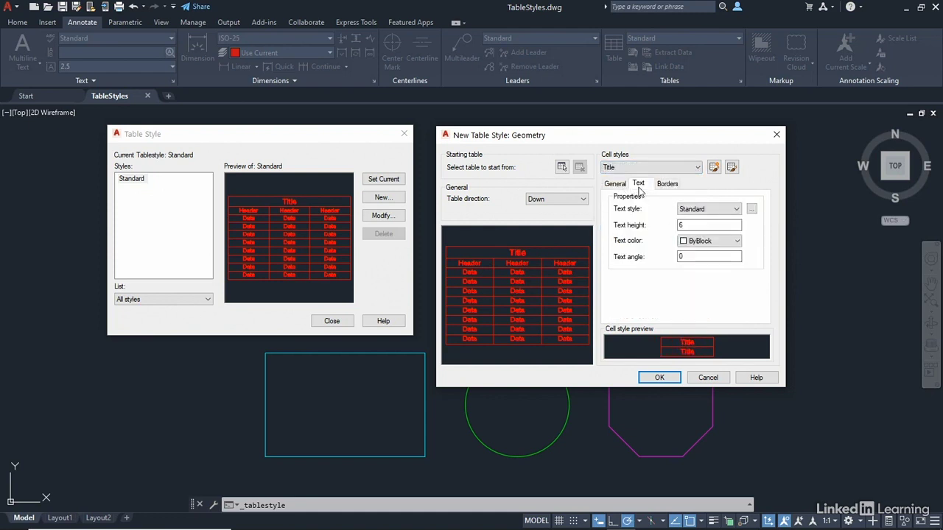
{"action": "left_click", "coordinate": [666, 184]}
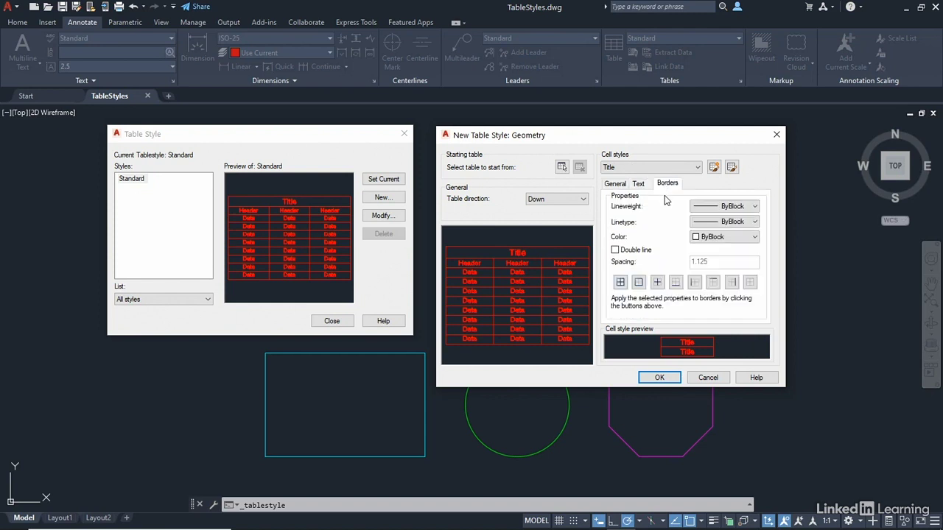
{"action": "left_click", "coordinate": [615, 184]}
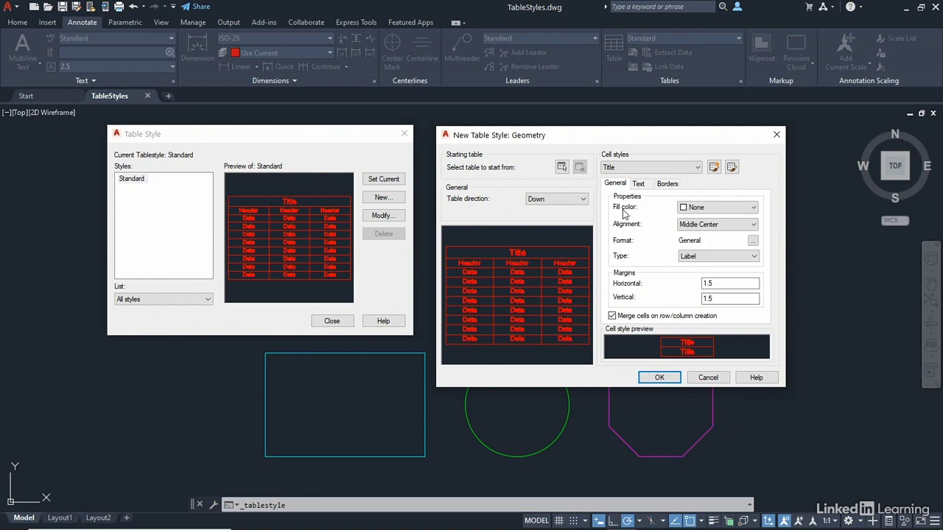
Fill the Title cells with index color 253 and set their type to Label.
{"action": "left_click", "coordinate": [723, 210]}
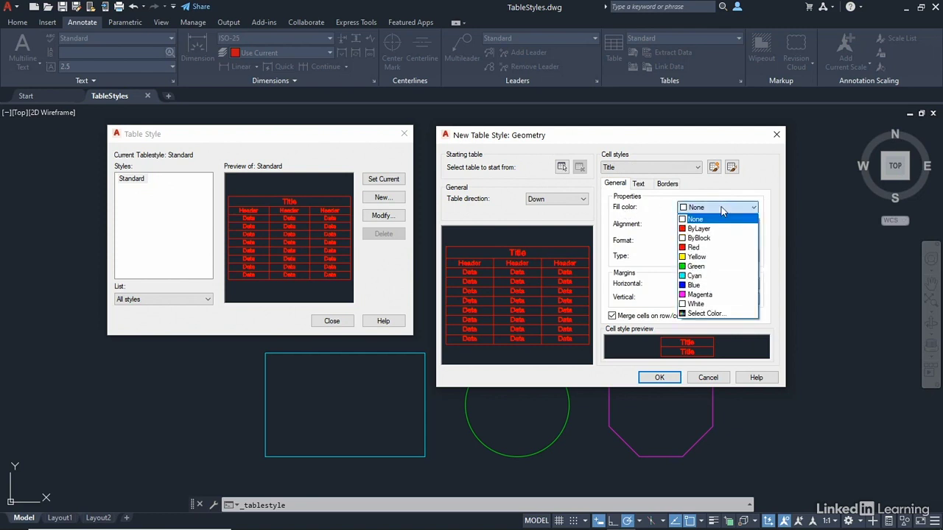
{"action": "left_click", "coordinate": [706, 313]}
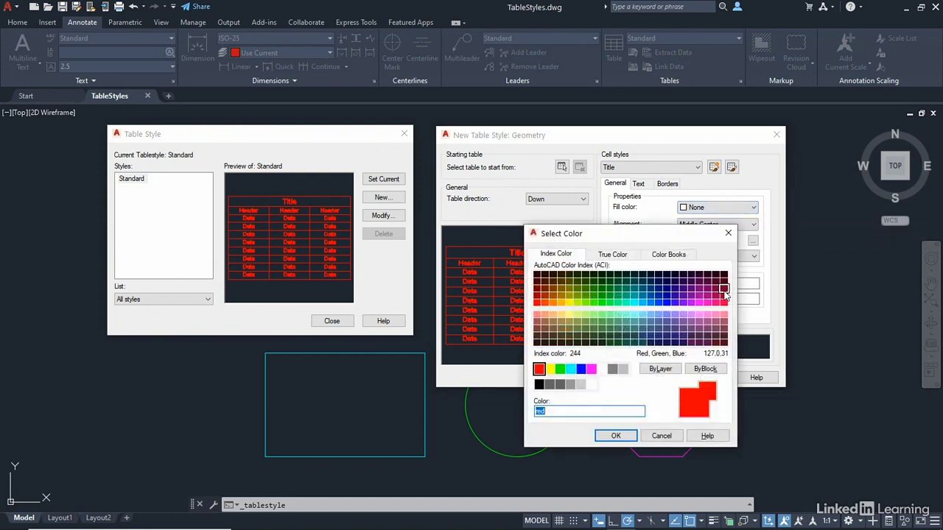
{"action": "left_click", "coordinate": [571, 384]}
{"action": "left_click", "coordinate": [611, 435]}
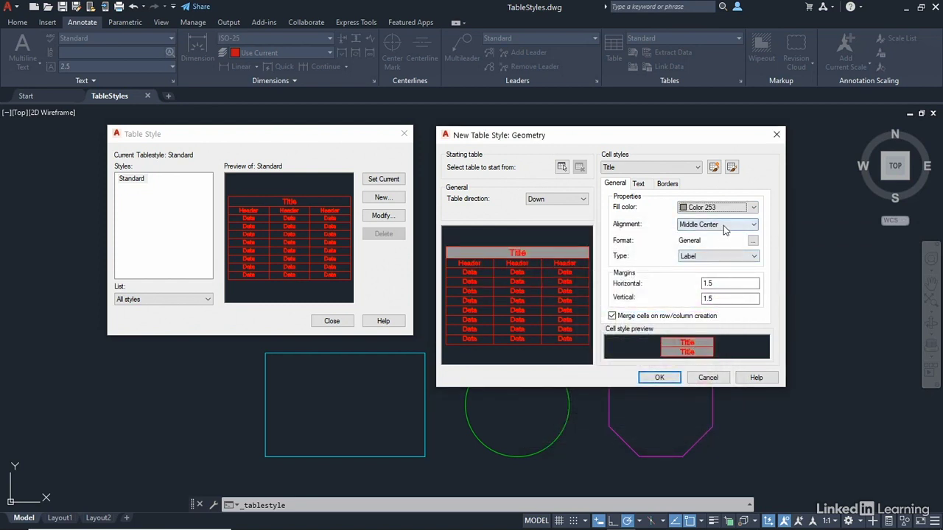
{"action": "left_click", "coordinate": [691, 257]}
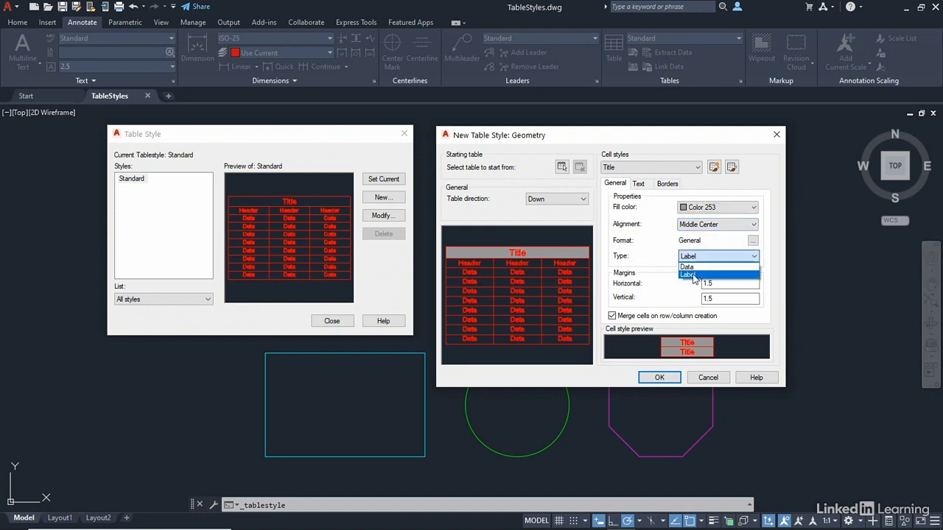
{"action": "left_click", "coordinate": [693, 276]}
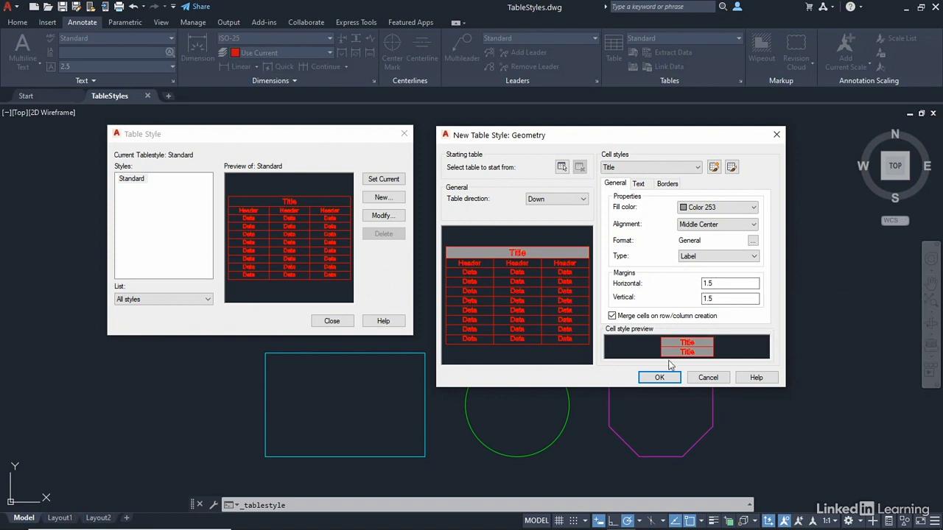
Set the Title cells' horizontal margin to 50 and increase their vertical margin.
{"action": "left_click", "coordinate": [721, 282]}
{"action": "double_click", "coordinate": [720, 283]}
{"action": "type", "text": "50"}
{"action": "left_click", "coordinate": [723, 298]}
{"action": "key", "text": "BackSpace"}
{"action": "key", "text": "BackSpace"}
Set the Title cells' text height to 150 and the text color to ByLayer.
{"action": "left_click", "coordinate": [639, 184]}
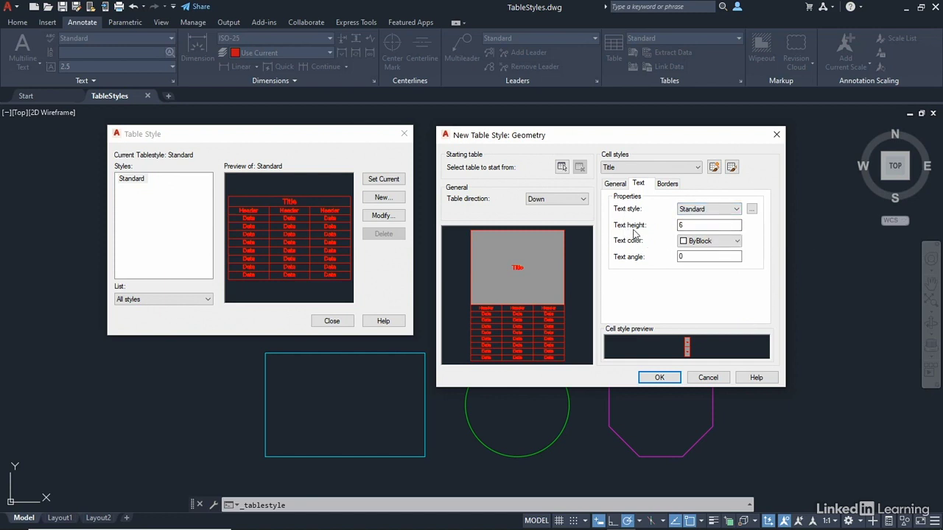
{"action": "double_click", "coordinate": [684, 226]}
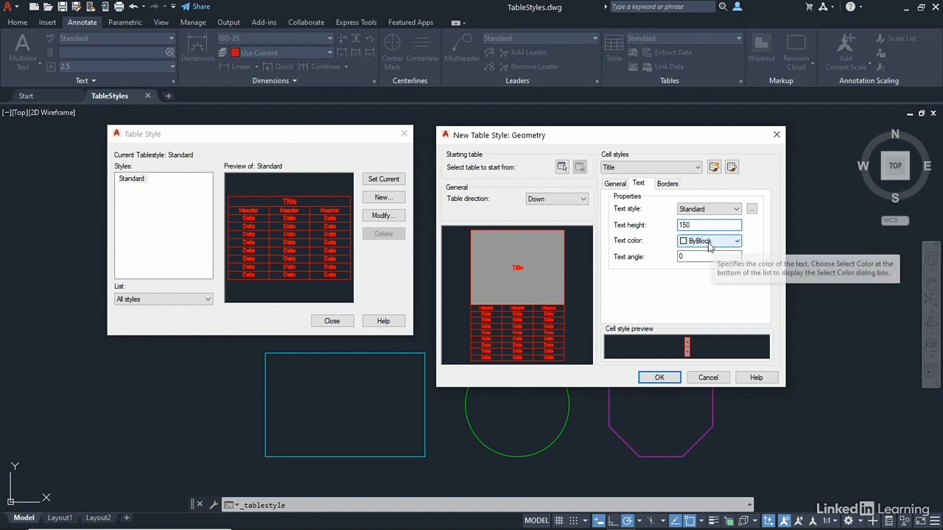
{"action": "left_click", "coordinate": [710, 242]}
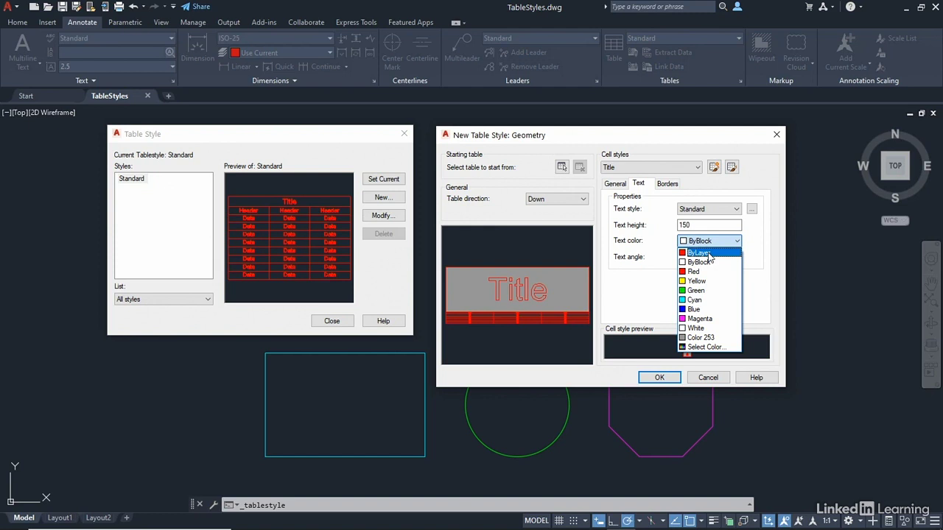
{"action": "left_click", "coordinate": [708, 254]}
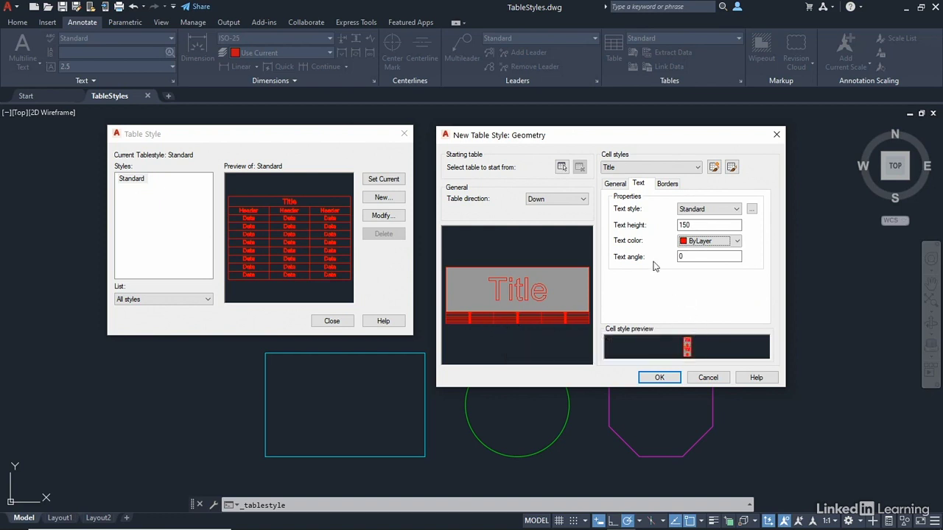
Switch to the Header cell style and fill its cells with index color 70.
{"action": "left_click", "coordinate": [642, 168]}
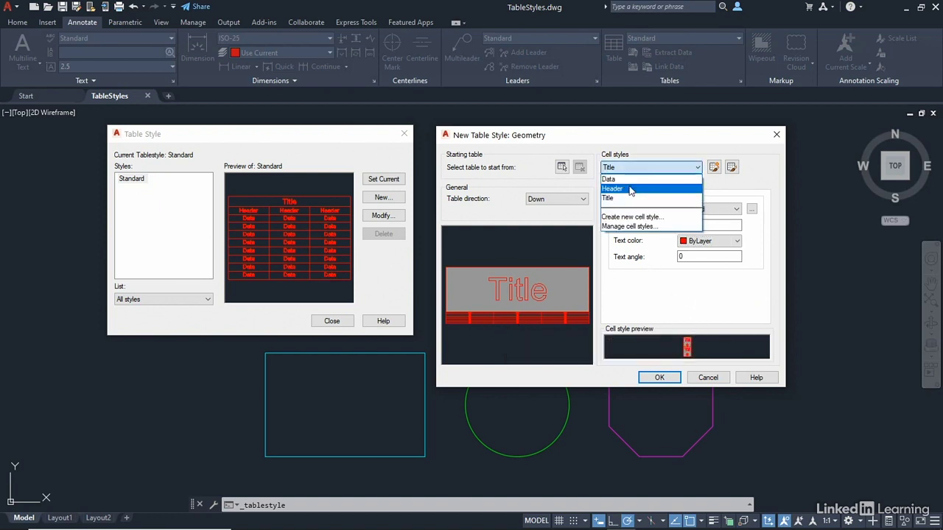
{"action": "left_click", "coordinate": [631, 190]}
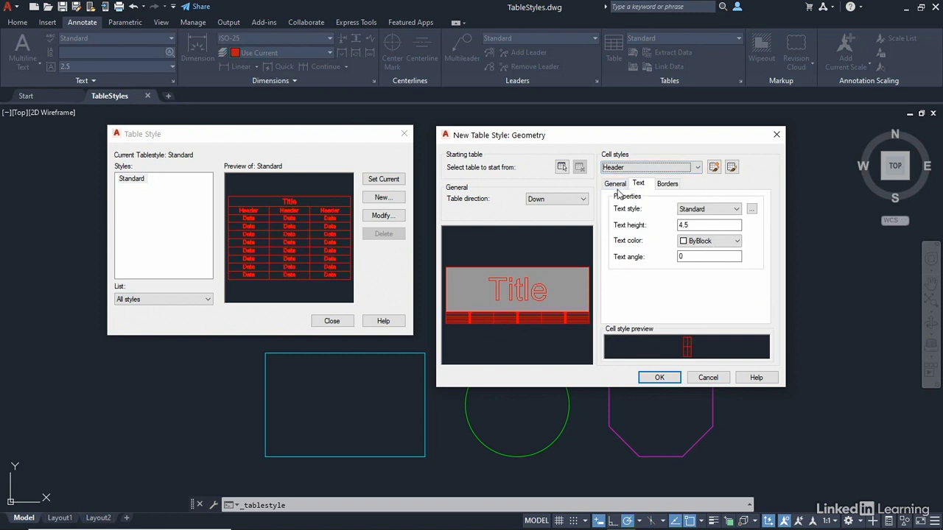
{"action": "left_click", "coordinate": [615, 185]}
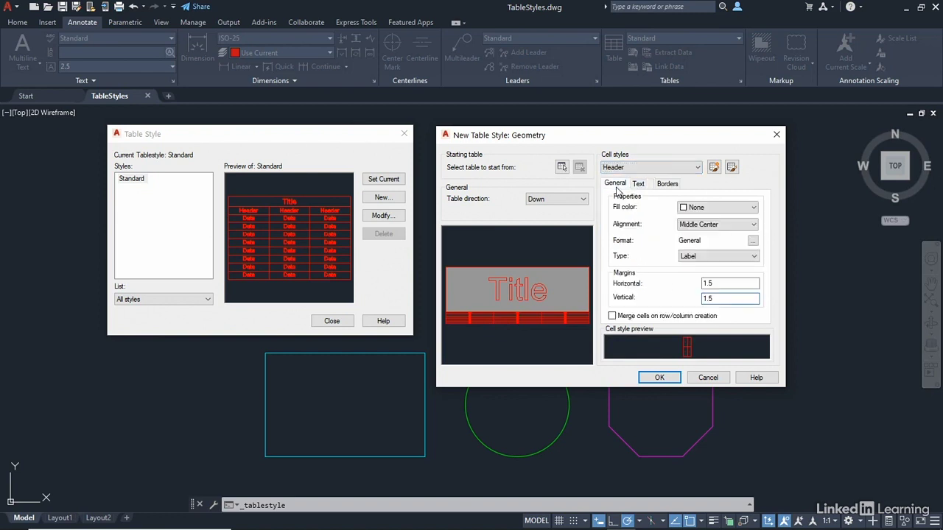
{"action": "left_click", "coordinate": [698, 209]}
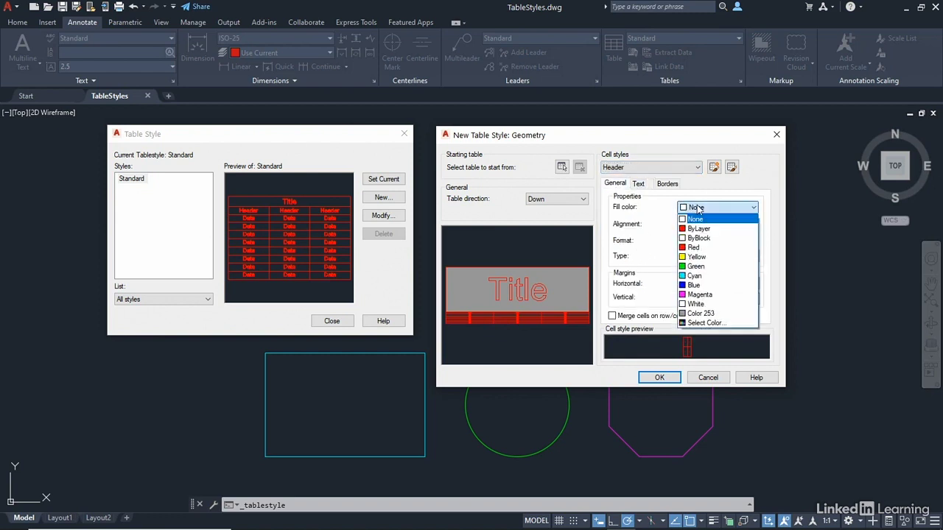
{"action": "left_click", "coordinate": [702, 323]}
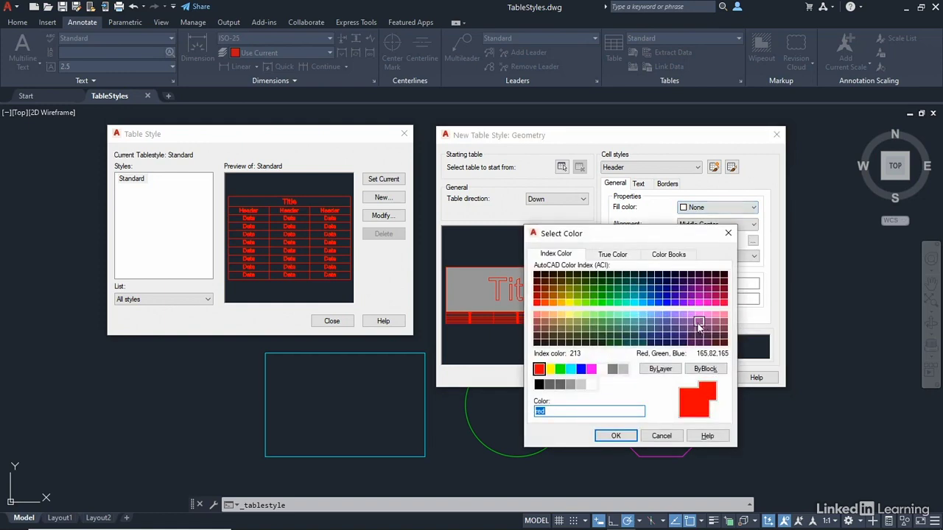
{"action": "left_click", "coordinate": [585, 302]}
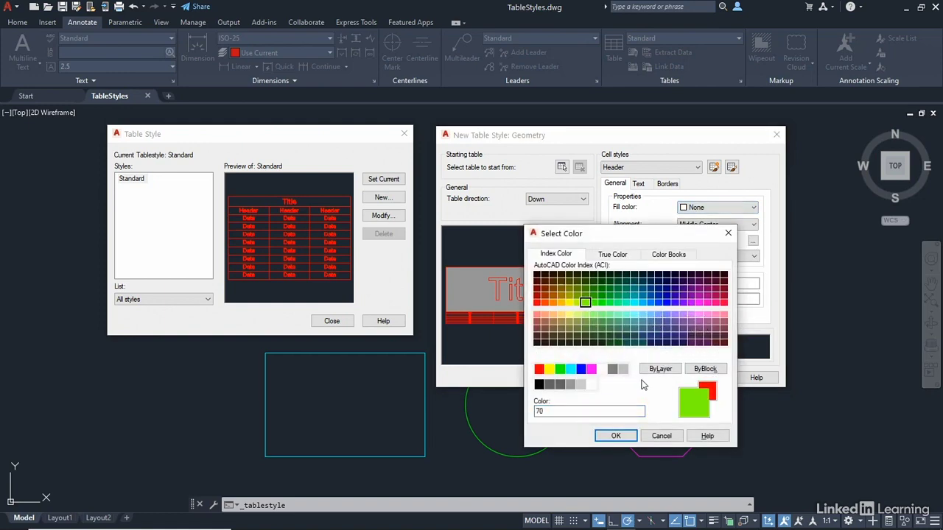
{"action": "left_click", "coordinate": [616, 435]}
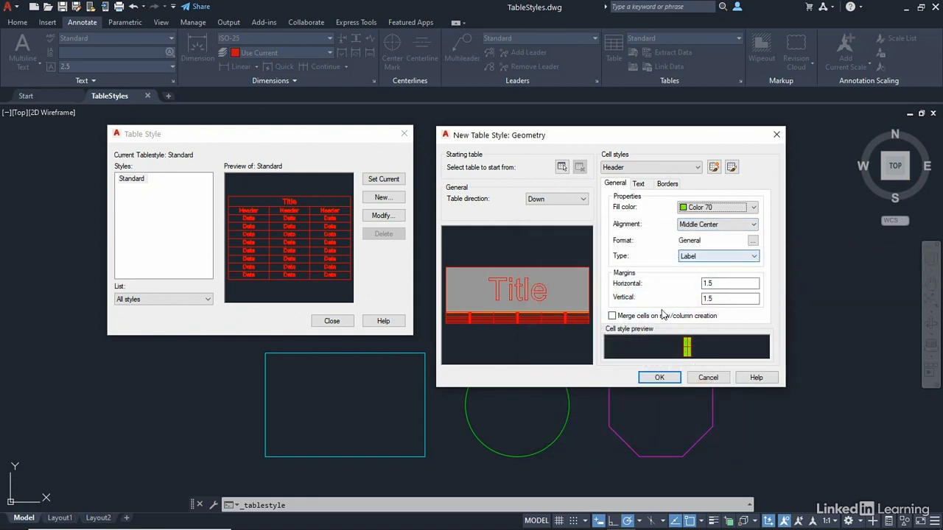
Set the Header cells' horizontal margin to 50 and increase their vertical margin.
{"action": "double_click", "coordinate": [728, 285]}
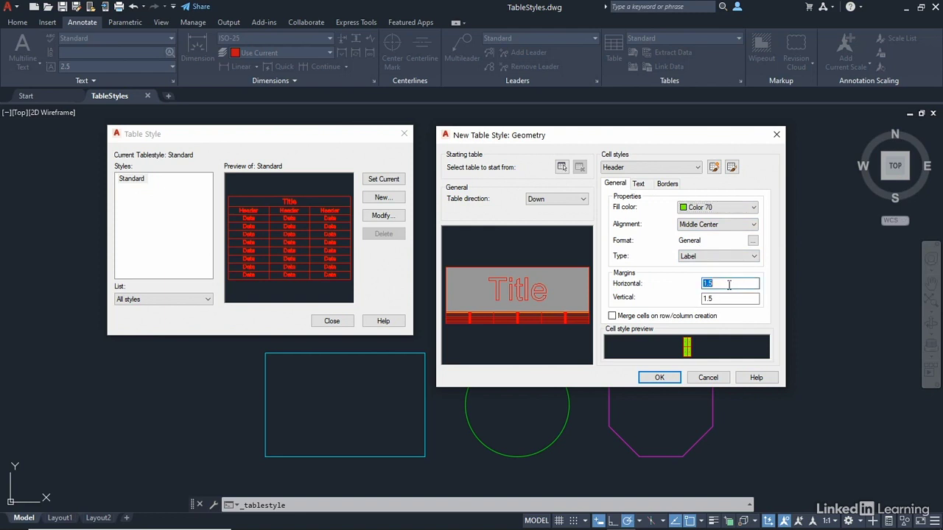
{"action": "type", "text": "50"}
{"action": "left_click", "coordinate": [717, 299]}
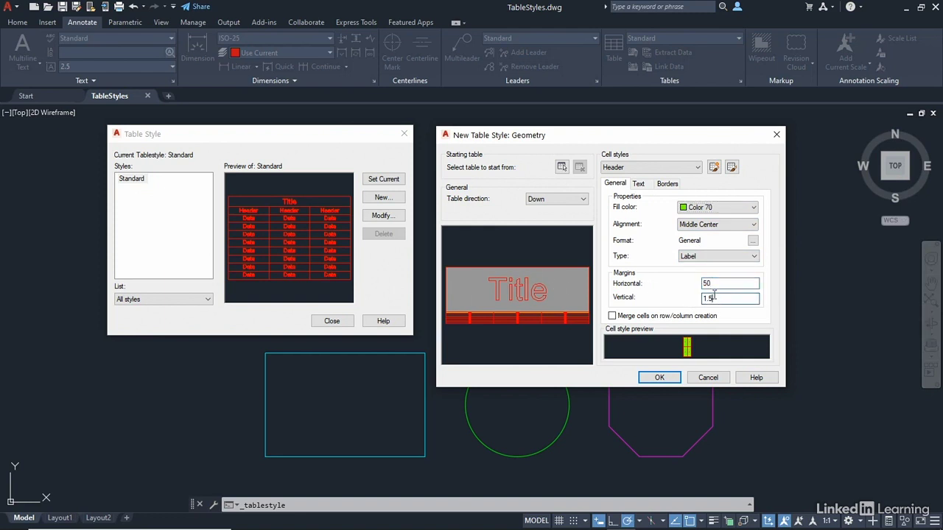
{"action": "key", "text": "BackSpace"}
Set the Header cells' text height to 150 and their text color to ByLayer.
{"action": "left_click", "coordinate": [643, 188]}
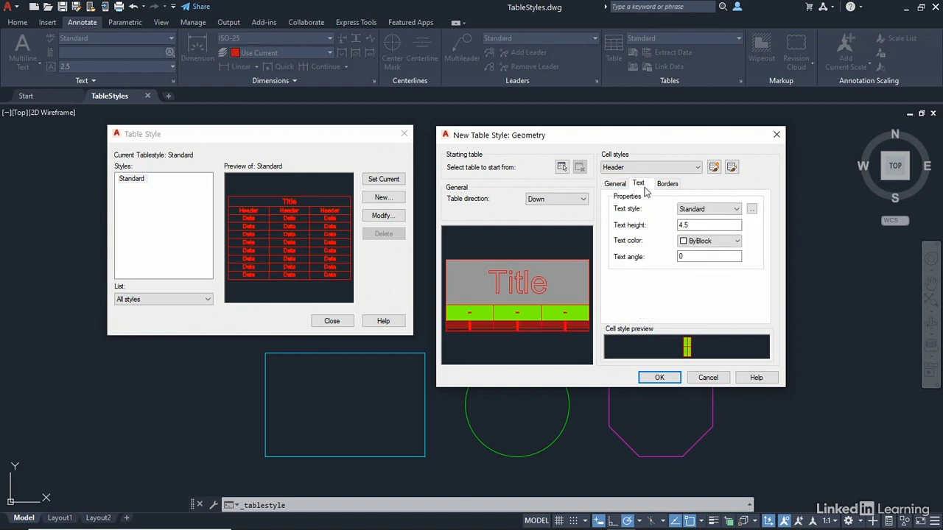
{"action": "left_click", "coordinate": [698, 225]}
{"action": "double_click", "coordinate": [696, 225]}
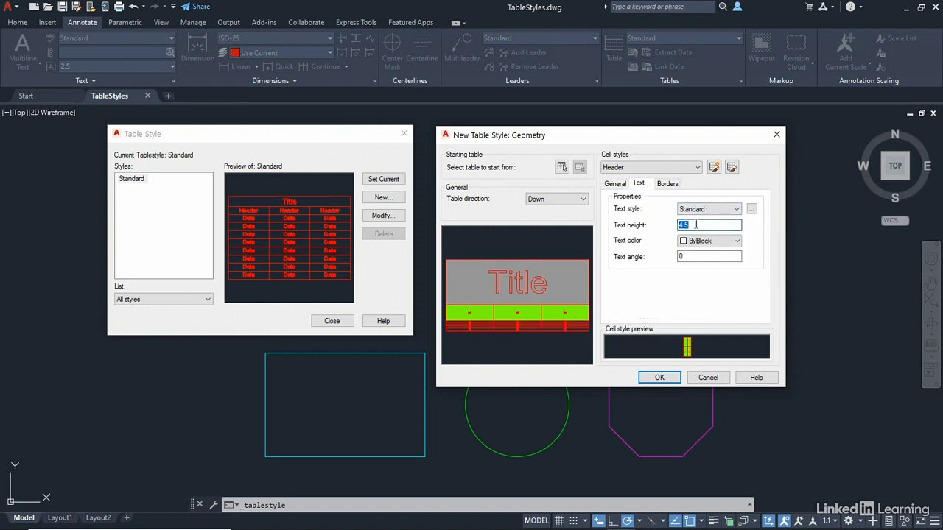
{"action": "type", "text": "150"}
{"action": "left_click", "coordinate": [712, 241]}
{"action": "left_click", "coordinate": [714, 255]}
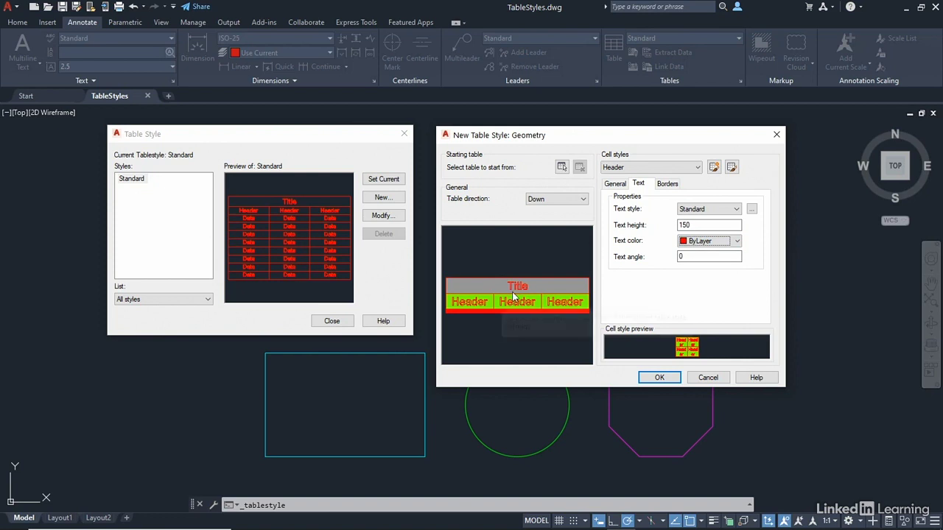
Set the Header cells' border lineweight, linetype and color to ByLayer.
{"action": "left_click", "coordinate": [669, 184]}
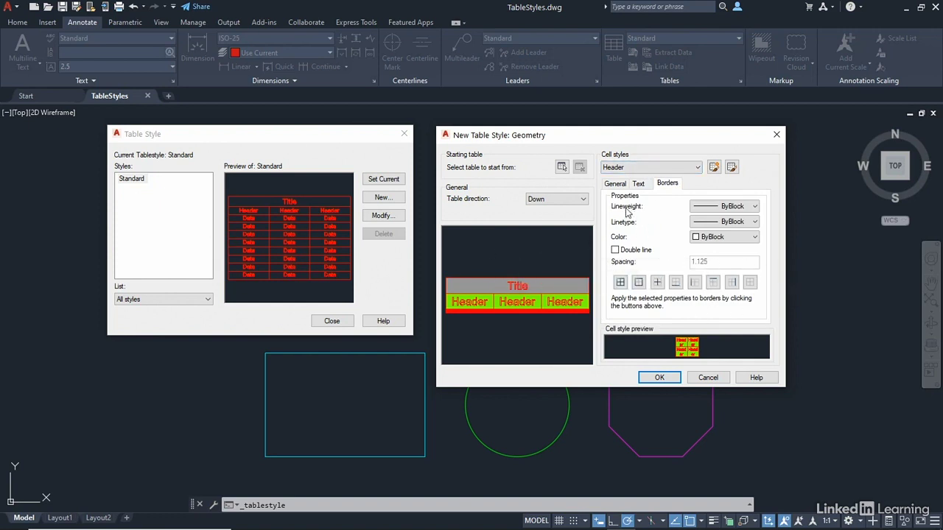
{"action": "left_click", "coordinate": [725, 207]}
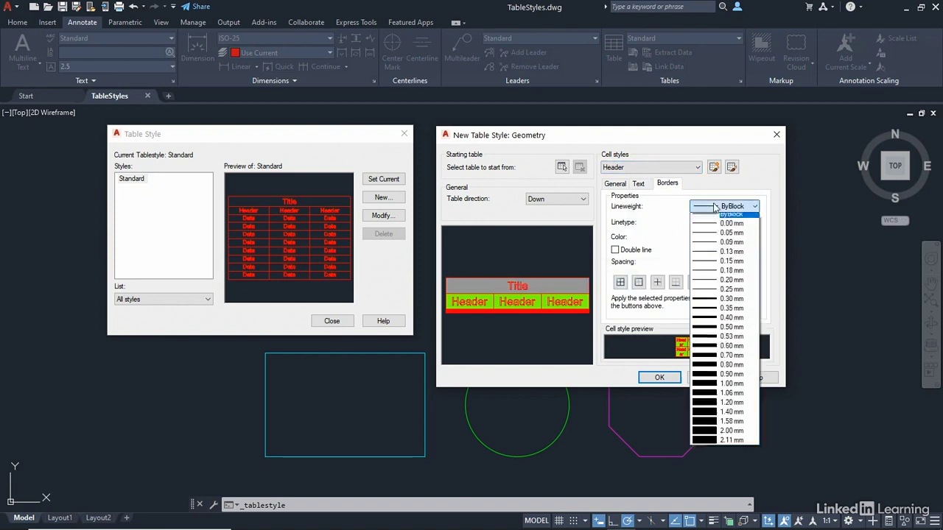
{"action": "left_click", "coordinate": [726, 219]}
{"action": "left_click", "coordinate": [718, 222]}
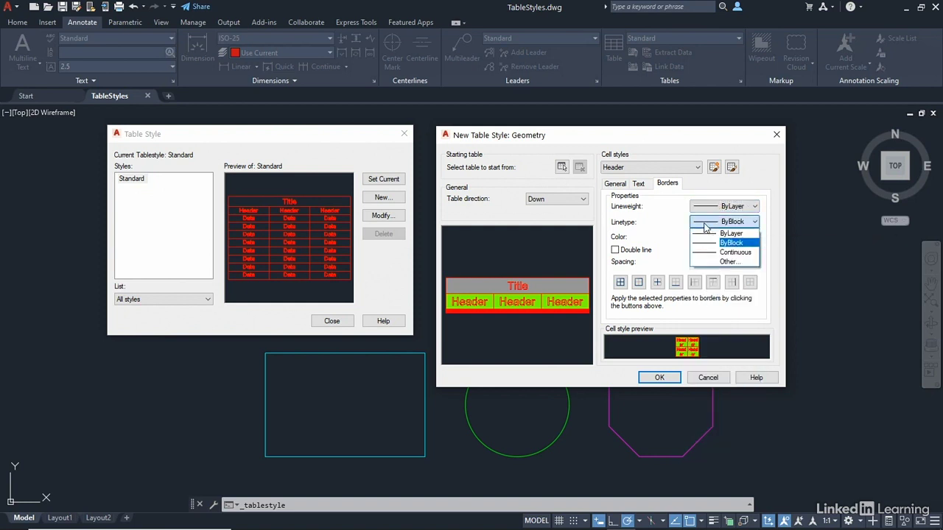
{"action": "left_click", "coordinate": [729, 232]}
{"action": "left_click", "coordinate": [726, 237]}
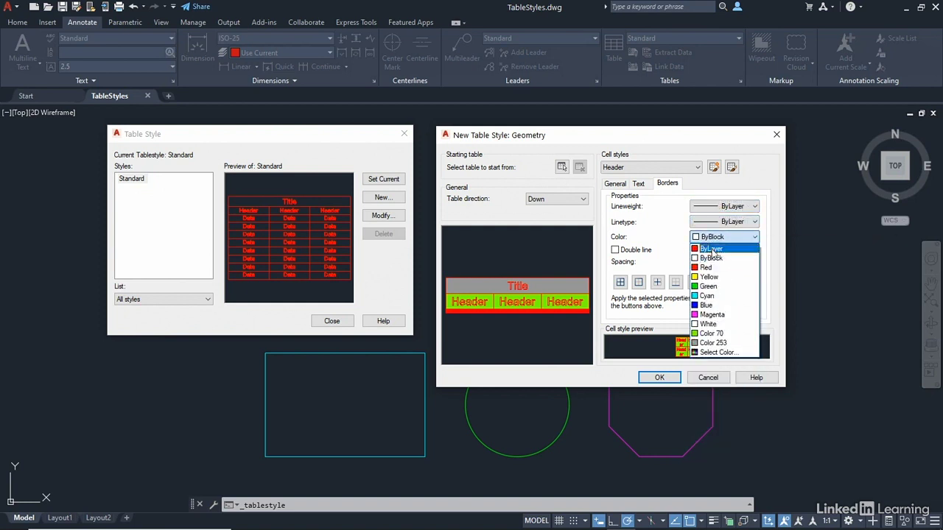
{"action": "left_click", "coordinate": [726, 244]}
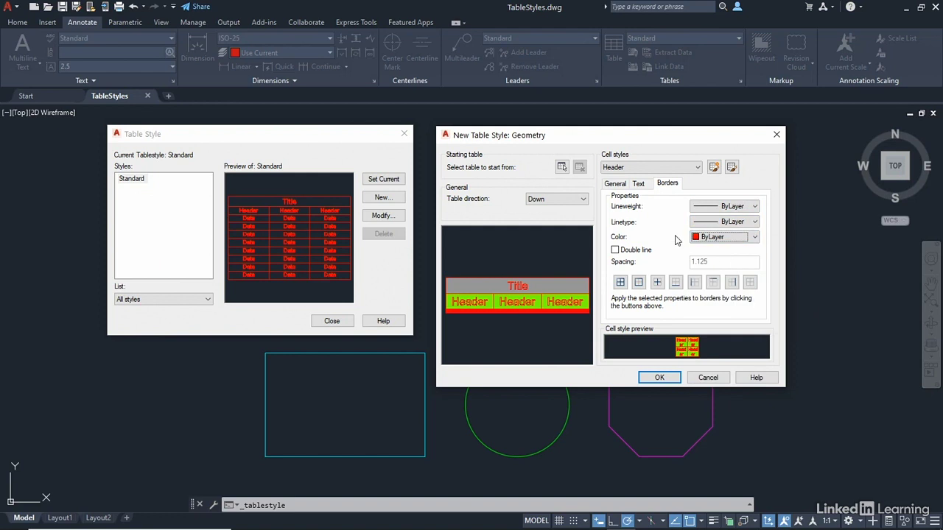
Return to the Title cell style and set its border lineweight, linetype and color to ByLayer.
{"action": "left_click", "coordinate": [687, 168]}
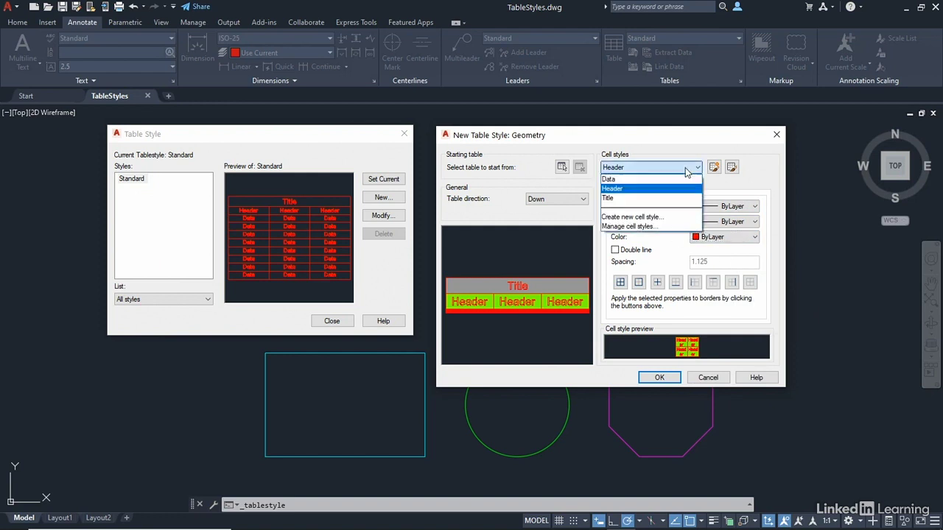
{"action": "left_click", "coordinate": [635, 196]}
{"action": "left_click", "coordinate": [713, 209]}
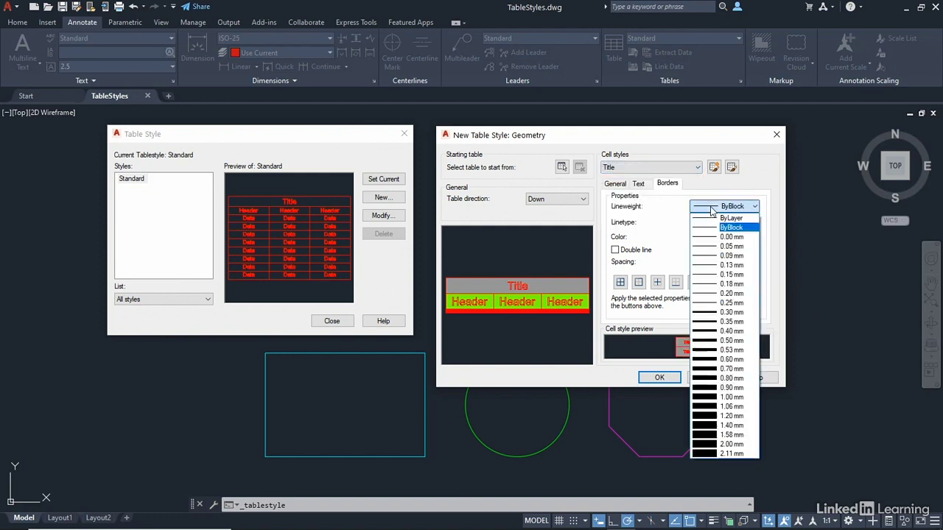
{"action": "left_click", "coordinate": [713, 219]}
{"action": "left_click", "coordinate": [726, 222]}
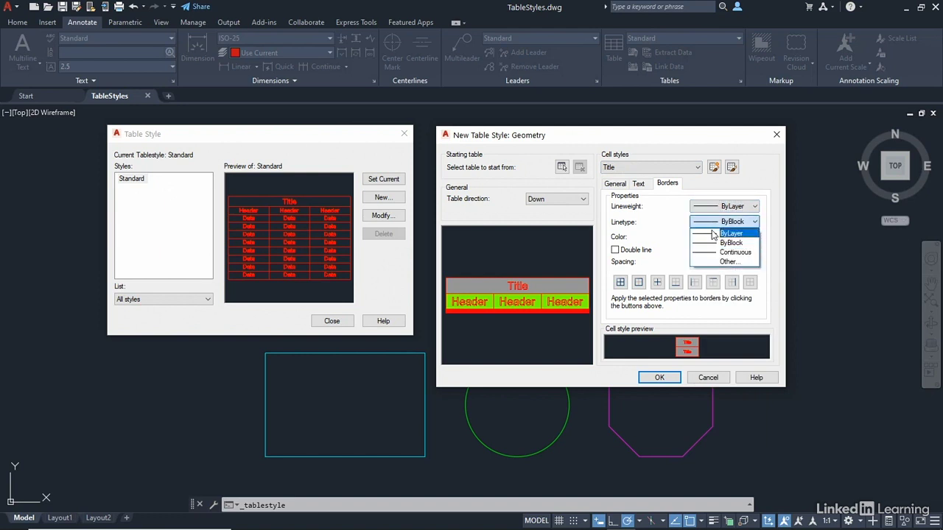
{"action": "left_click", "coordinate": [713, 231]}
{"action": "left_click", "coordinate": [709, 242]}
{"action": "left_click", "coordinate": [703, 255]}
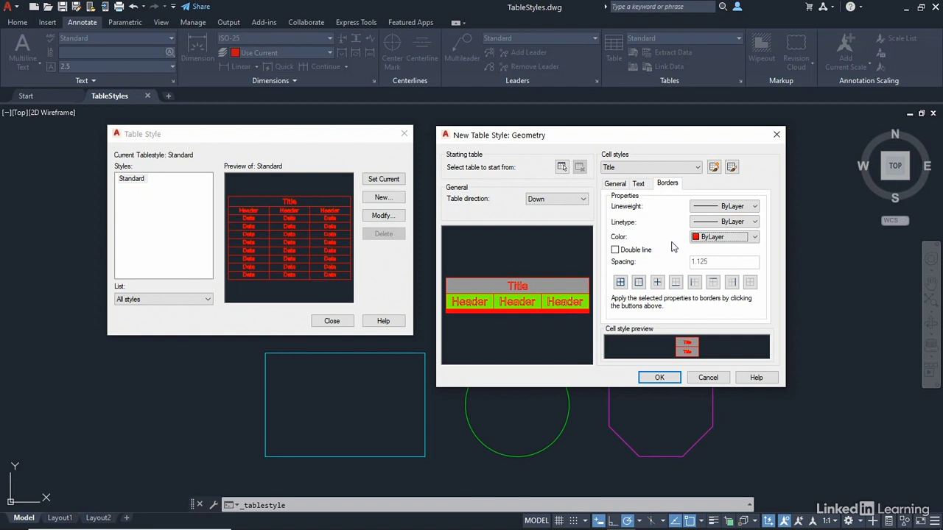
Switch to the Data cell style and set its alignment to Middle Center.
{"action": "left_click", "coordinate": [685, 167]}
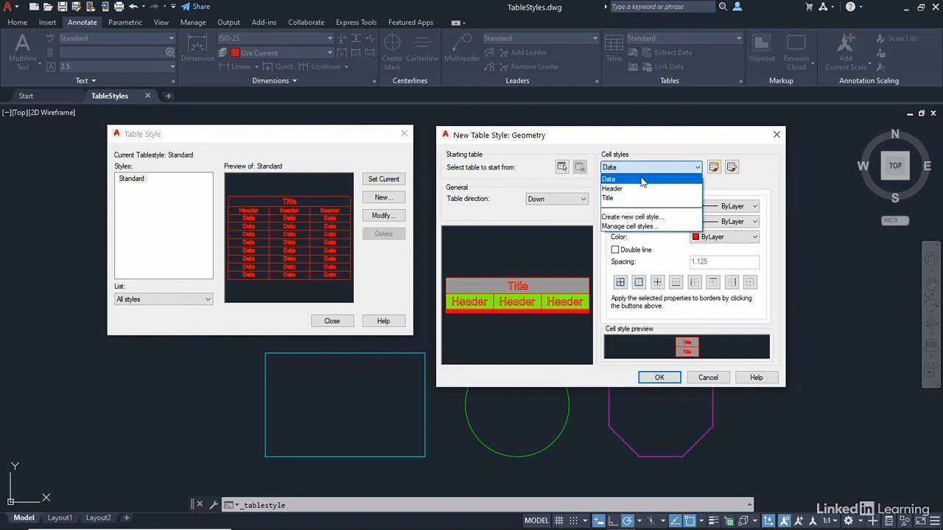
{"action": "left_click", "coordinate": [644, 179]}
{"action": "left_click", "coordinate": [615, 184]}
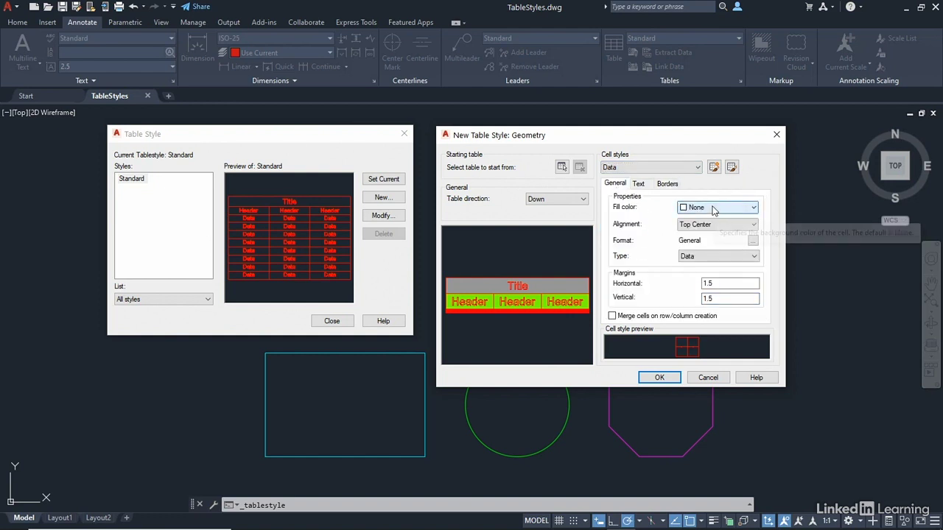
{"action": "left_click", "coordinate": [699, 226]}
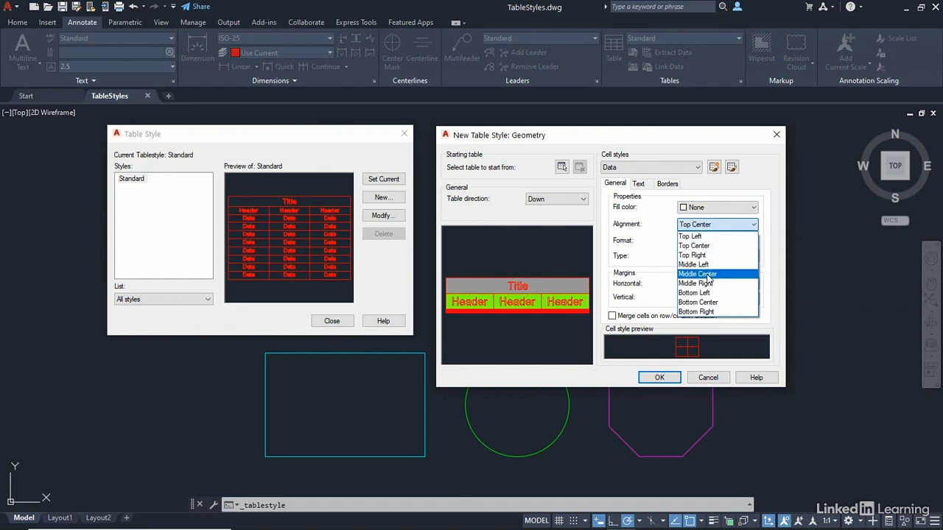
{"action": "left_click", "coordinate": [708, 275]}
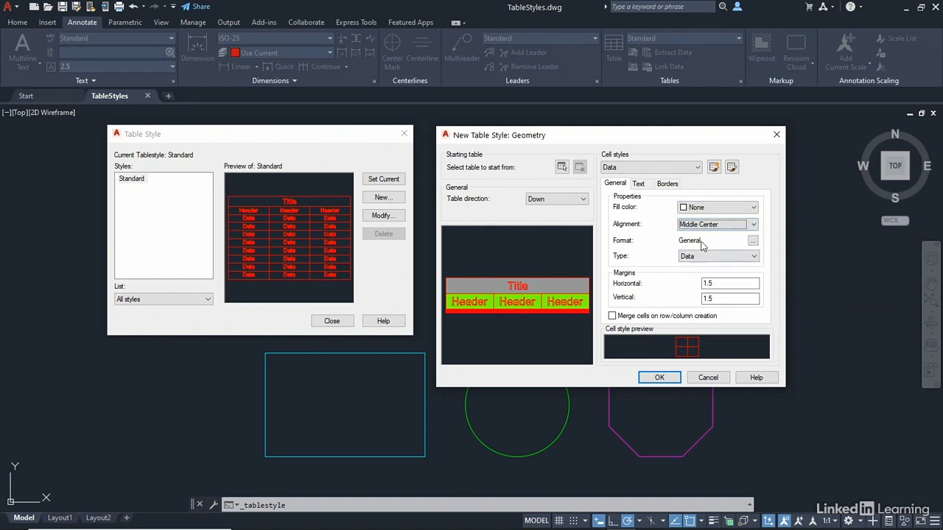
Set both the horizontal and vertical margins of the Data cells to 50.
{"action": "double_click", "coordinate": [719, 283]}
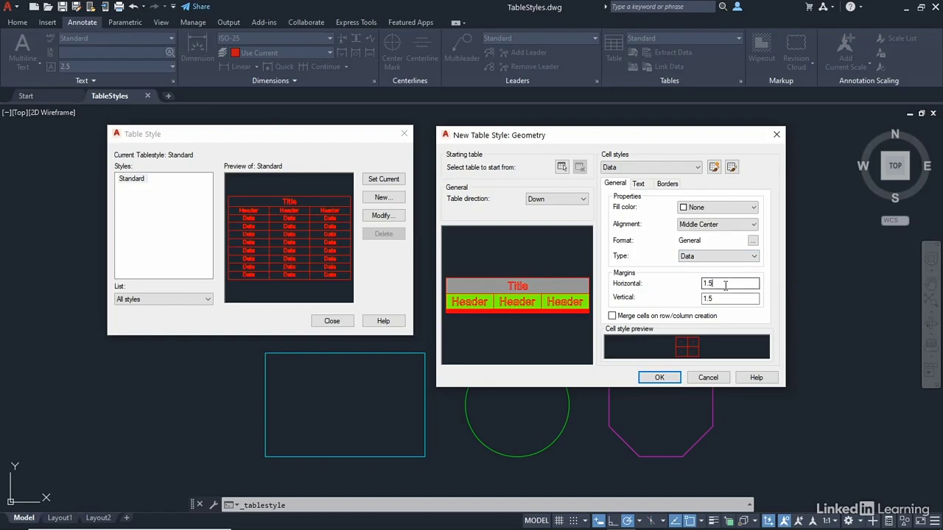
{"action": "type", "text": "50"}
{"action": "double_click", "coordinate": [725, 300]}
{"action": "type", "text": "50"}
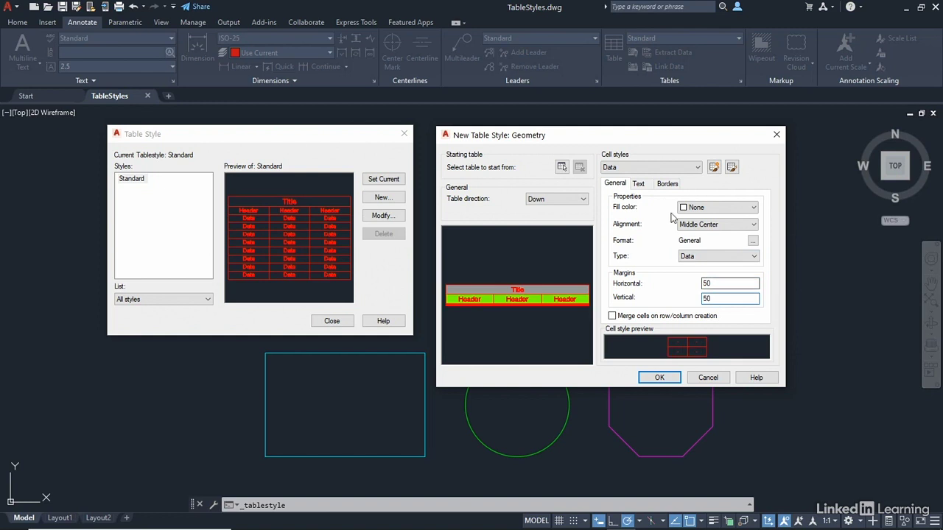
Set the Data cells' text height to 125 and their text color to ByLayer.
{"action": "left_click", "coordinate": [640, 184]}
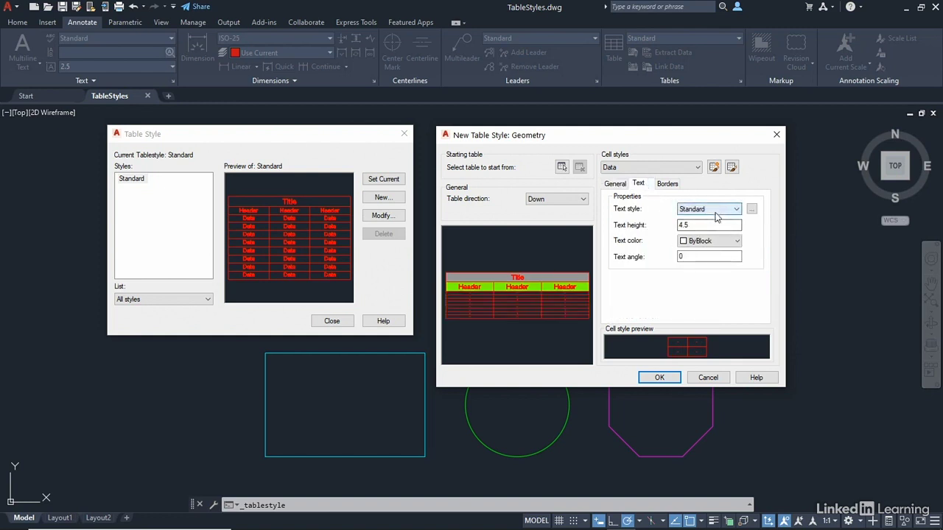
{"action": "double_click", "coordinate": [703, 224]}
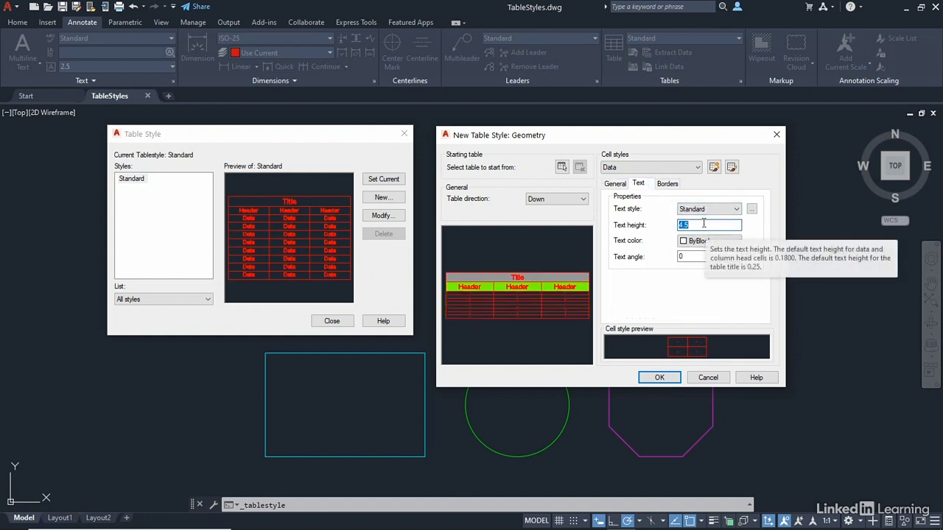
{"action": "type", "text": "12"}
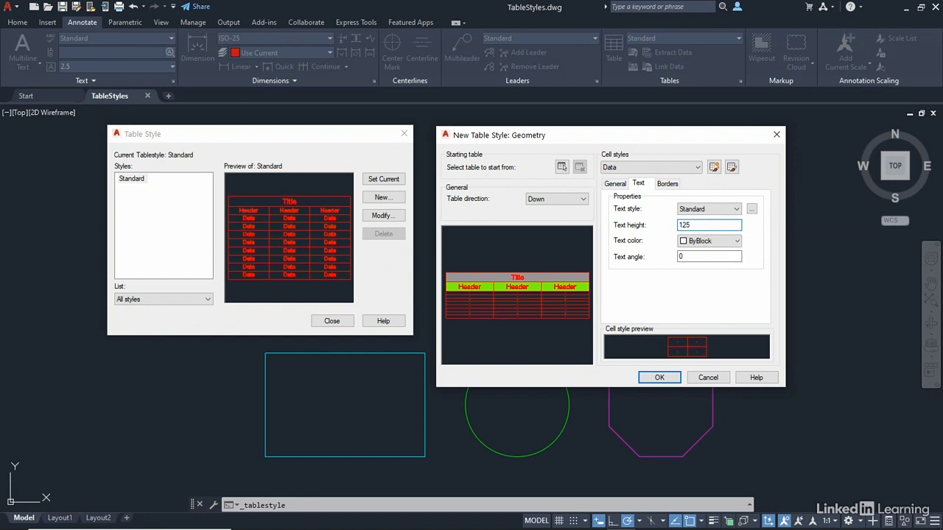
{"action": "type", "text": "5"}
{"action": "left_click", "coordinate": [711, 241]}
{"action": "left_click", "coordinate": [709, 253]}
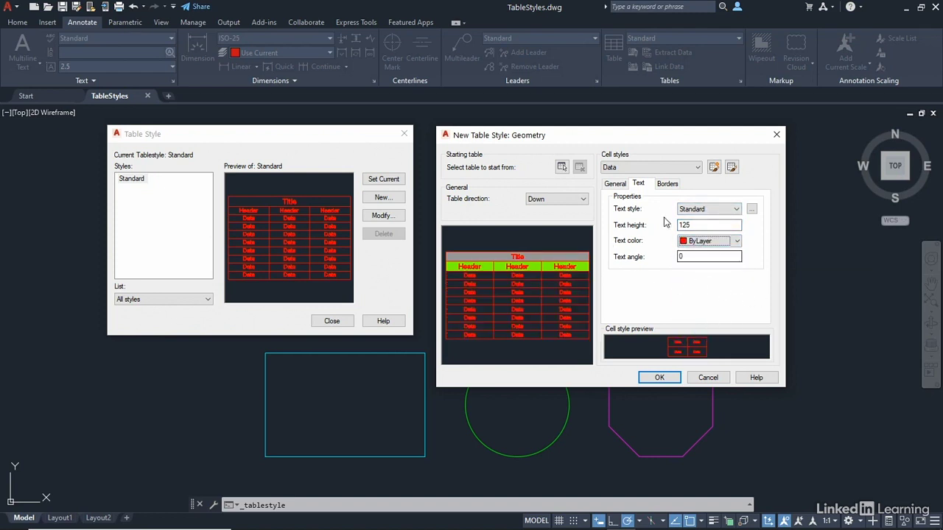
Set the Data cells' border lineweight, linetype and color to ByLayer.
{"action": "left_click", "coordinate": [668, 184]}
{"action": "left_click", "coordinate": [723, 208]}
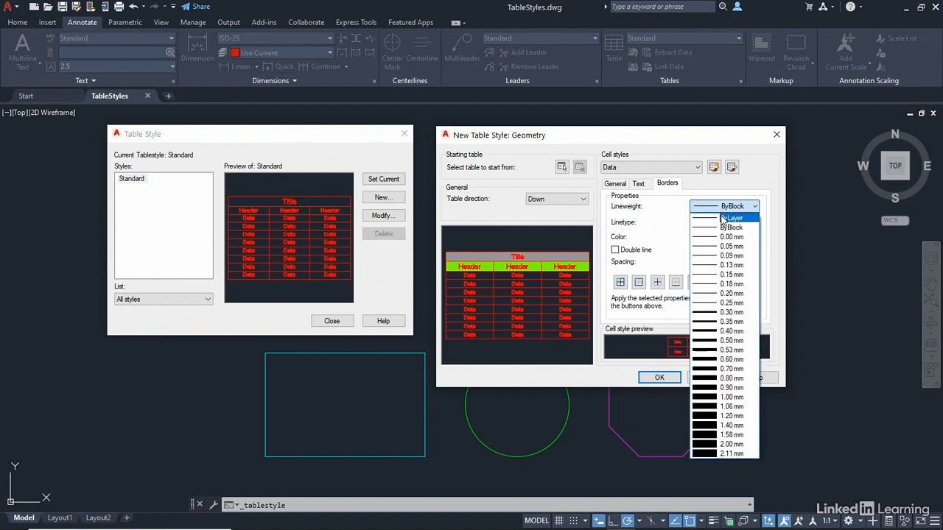
{"action": "left_click", "coordinate": [726, 217]}
{"action": "left_click", "coordinate": [711, 223]}
{"action": "left_click", "coordinate": [715, 232]}
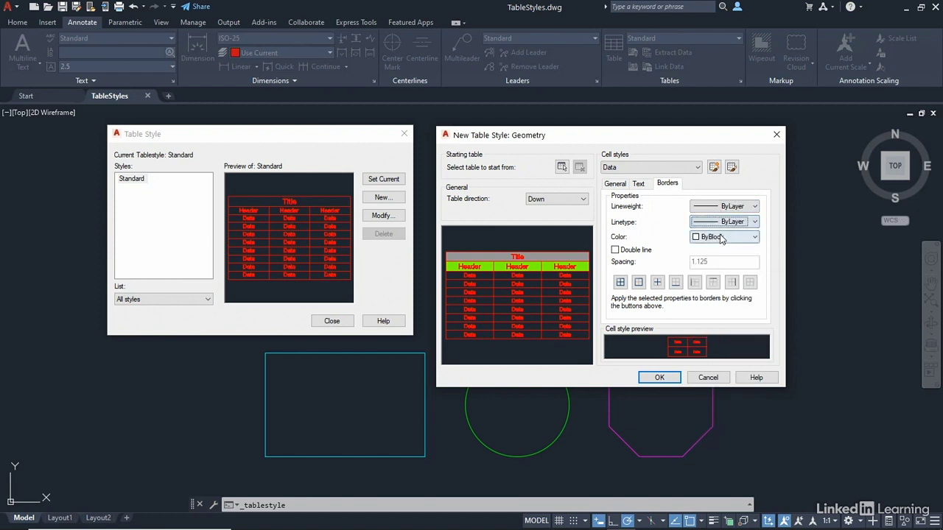
{"action": "left_click", "coordinate": [715, 237]}
{"action": "left_click", "coordinate": [712, 248]}
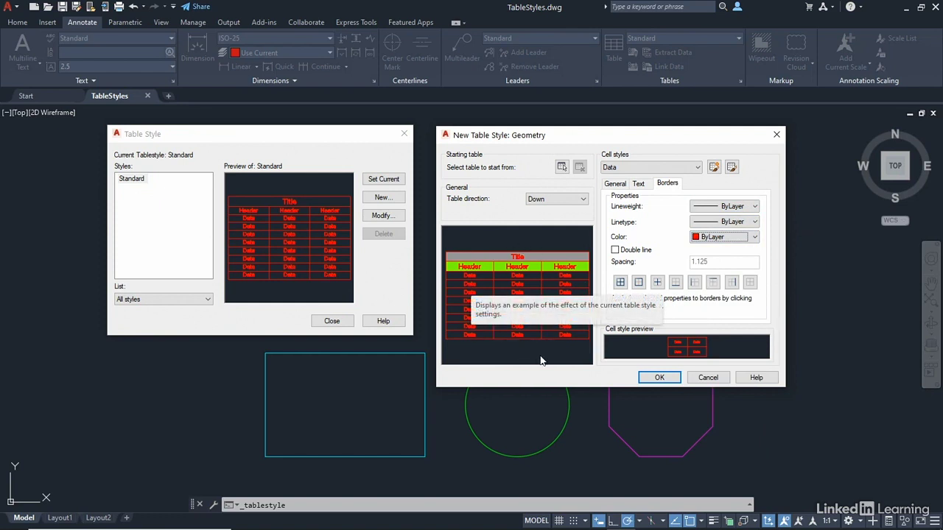
Save the new table style and make Geometry the drawing's current table style.
{"action": "left_click", "coordinate": [659, 377]}
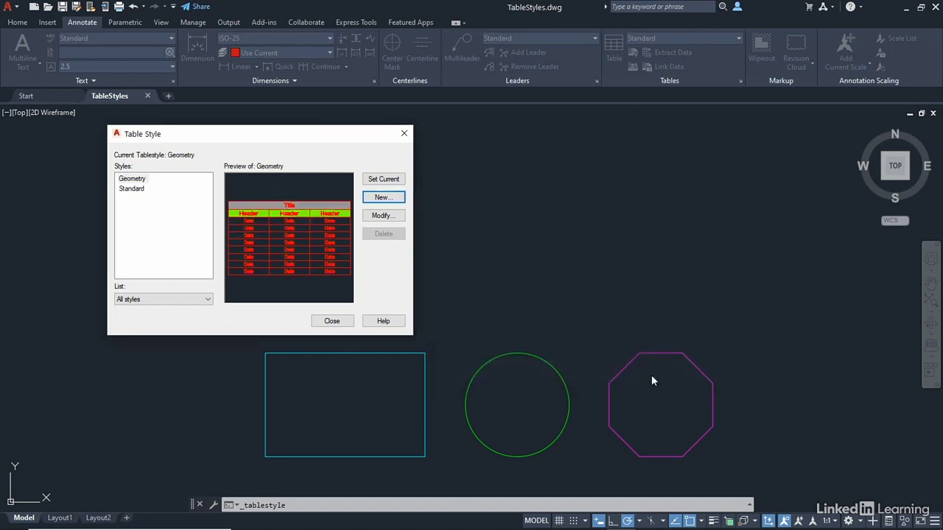
{"action": "left_click", "coordinate": [135, 180]}
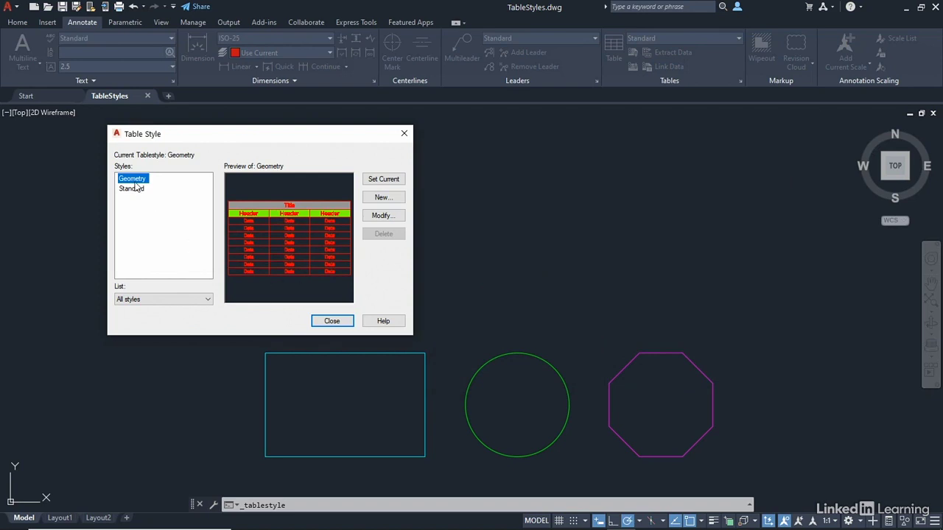
{"action": "left_click", "coordinate": [384, 183]}
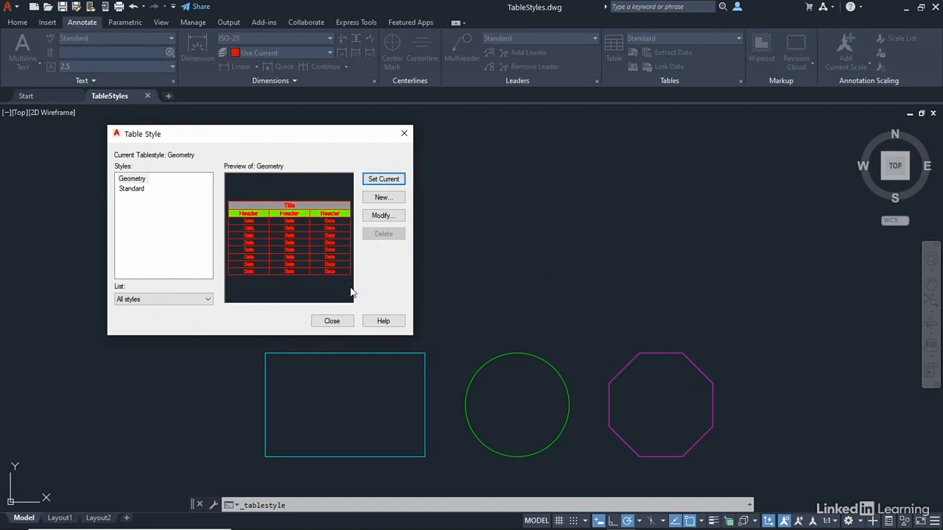
{"action": "left_click", "coordinate": [332, 321]}
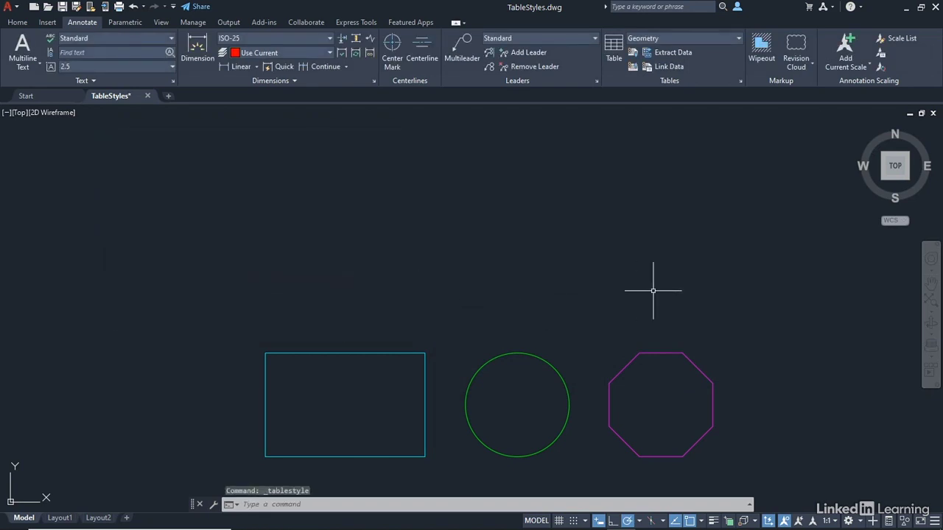
{"action": "left_click", "coordinate": [719, 42]}
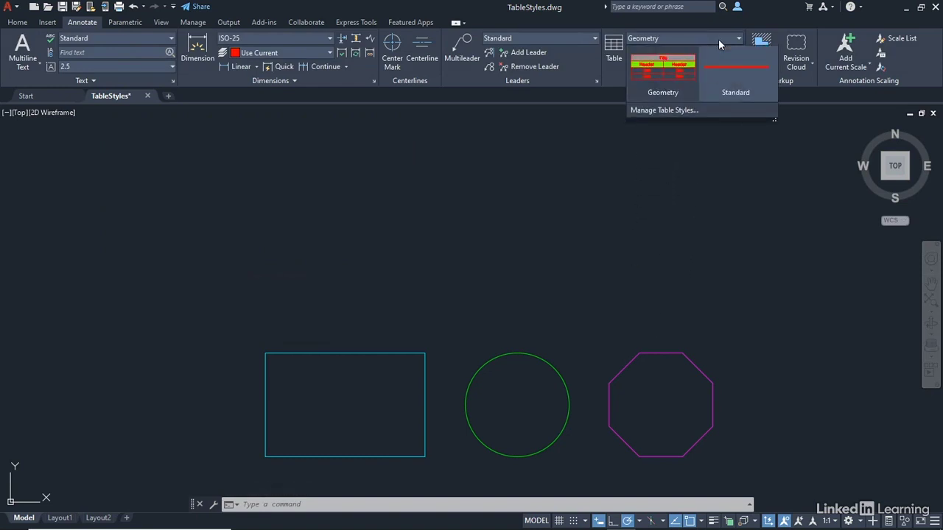
{"action": "left_click", "coordinate": [665, 92]}
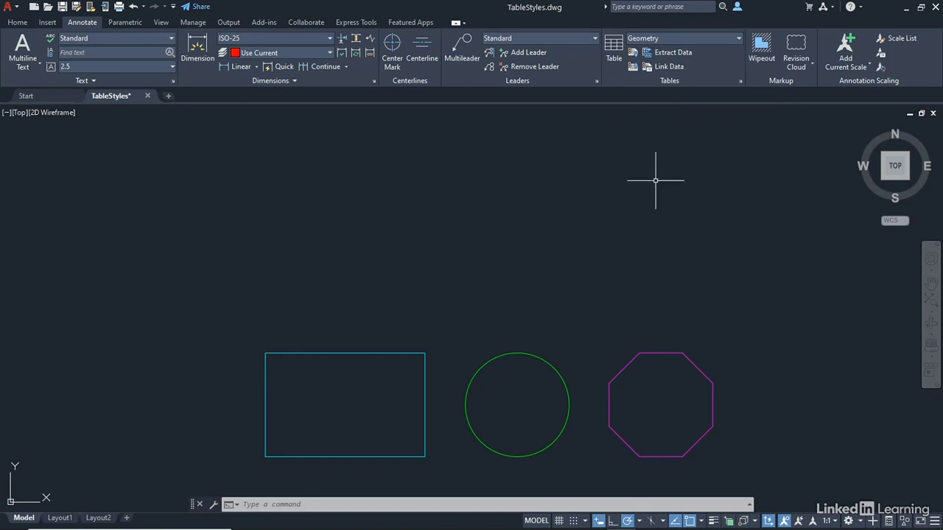